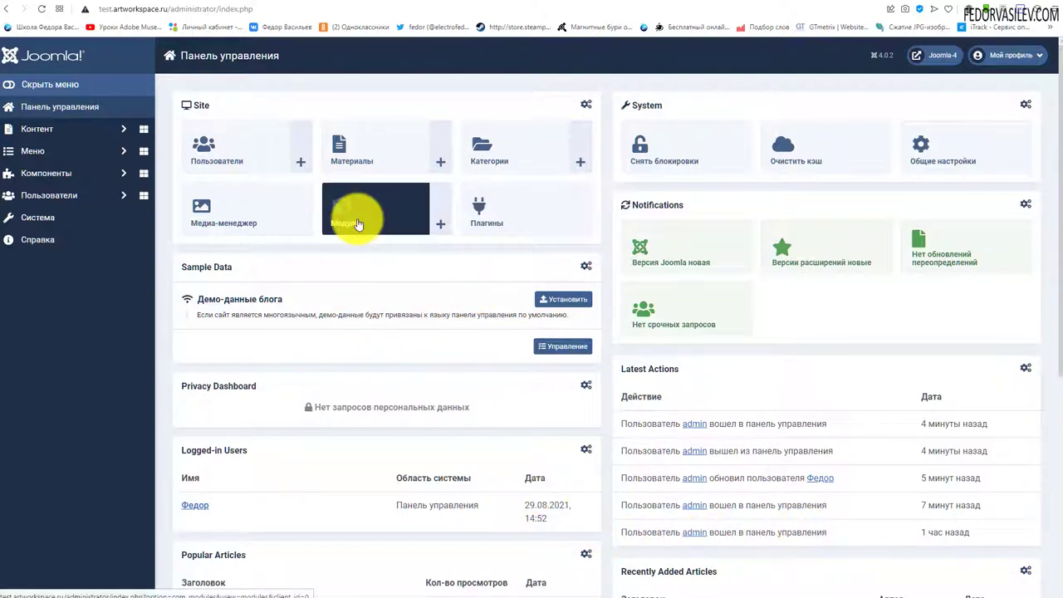
# Go to the system page's extension installation section and show the catalogue for installing from JED
pyautogui.click(63, 172)
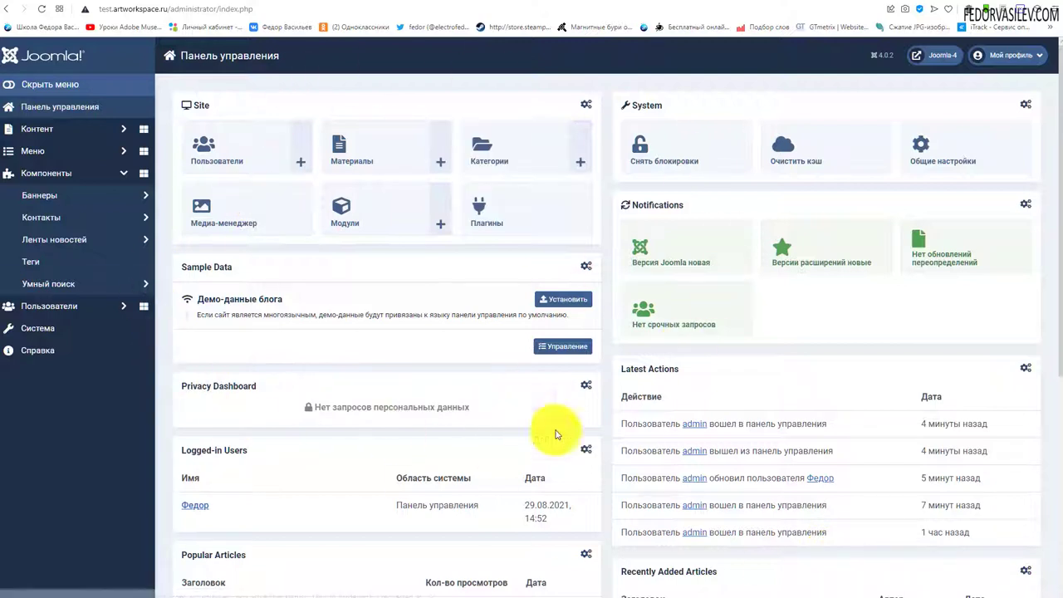
pyautogui.click(37, 330)
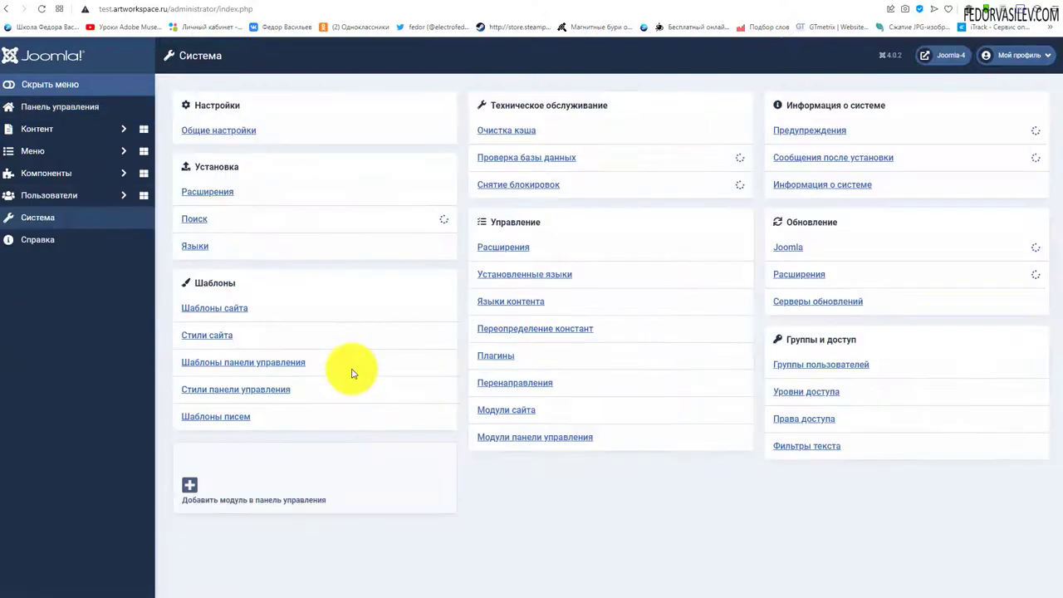
pyautogui.click(211, 191)
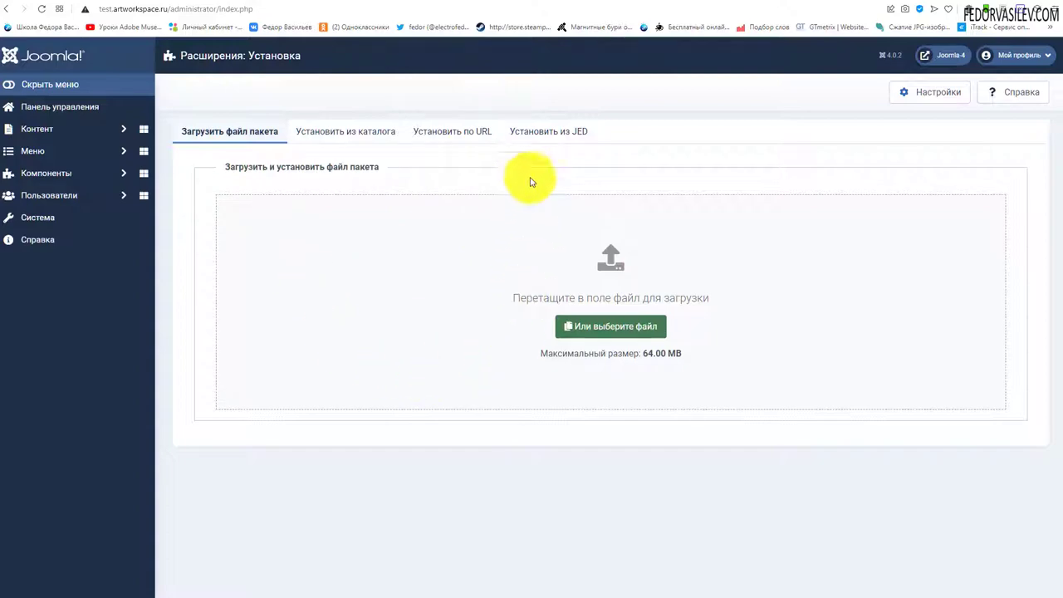
pyautogui.click(538, 143)
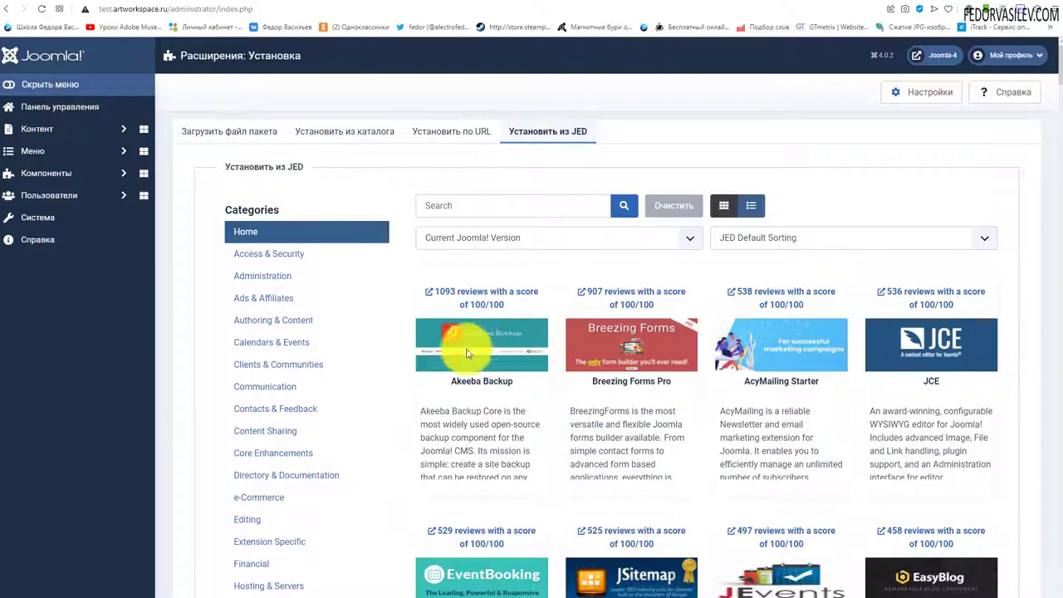
# Look through the extensions offered in the Home category of the JED catalogue
pyautogui.scroll(-2, 470, 328)
pyautogui.scroll(-10, 631, 241)
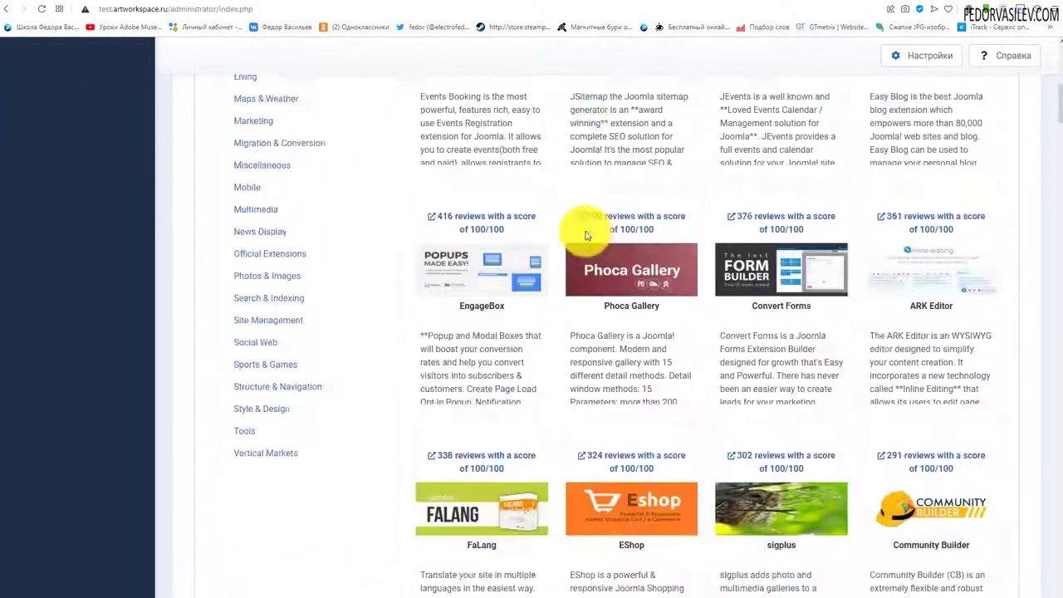
pyautogui.scroll(-6, 636, 254)
pyautogui.scroll(11, 783, 290)
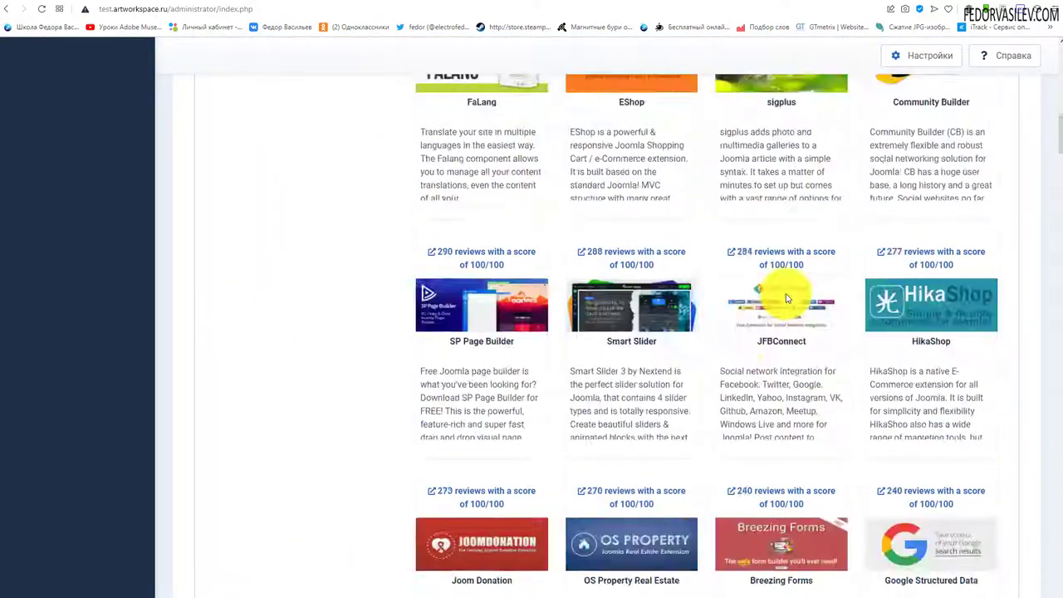
pyautogui.scroll(6, 784, 295)
# Check the catalogue's search field and compare its list view with the grid view
pyautogui.click(458, 205)
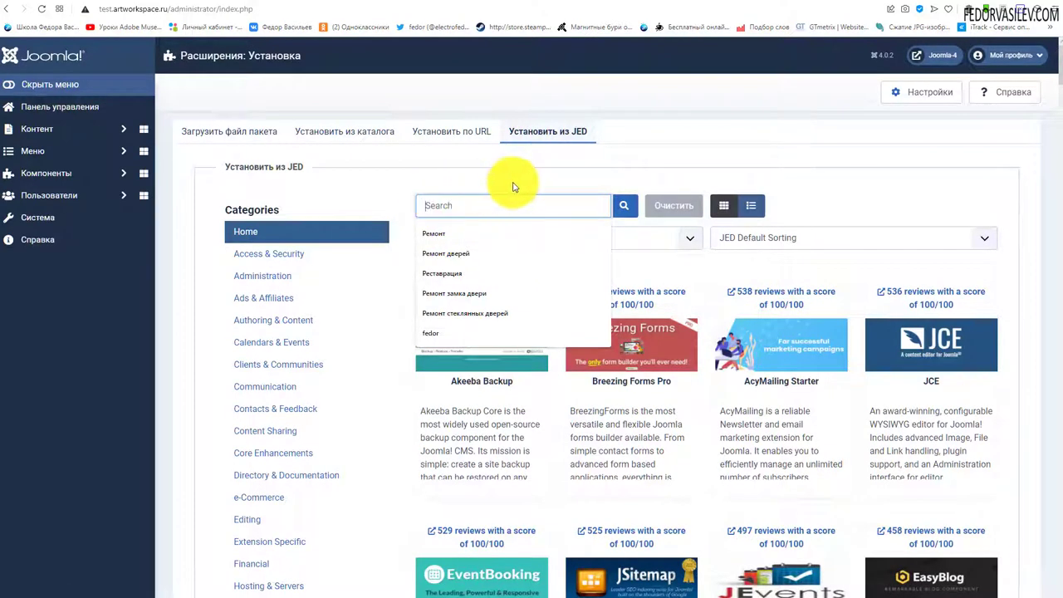
pyautogui.click(452, 182)
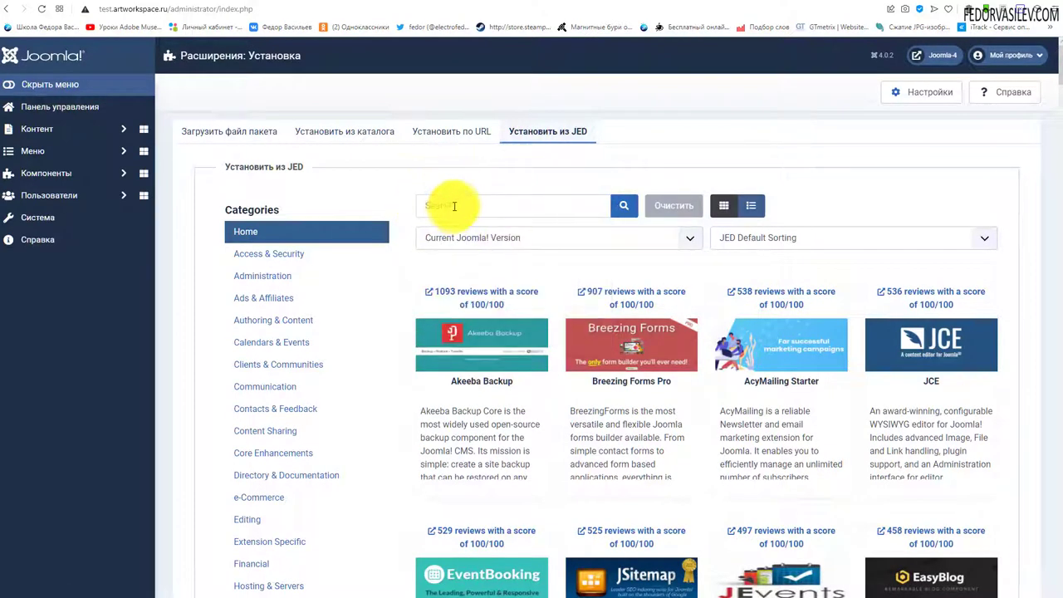
pyautogui.click(455, 205)
pyautogui.click(455, 166)
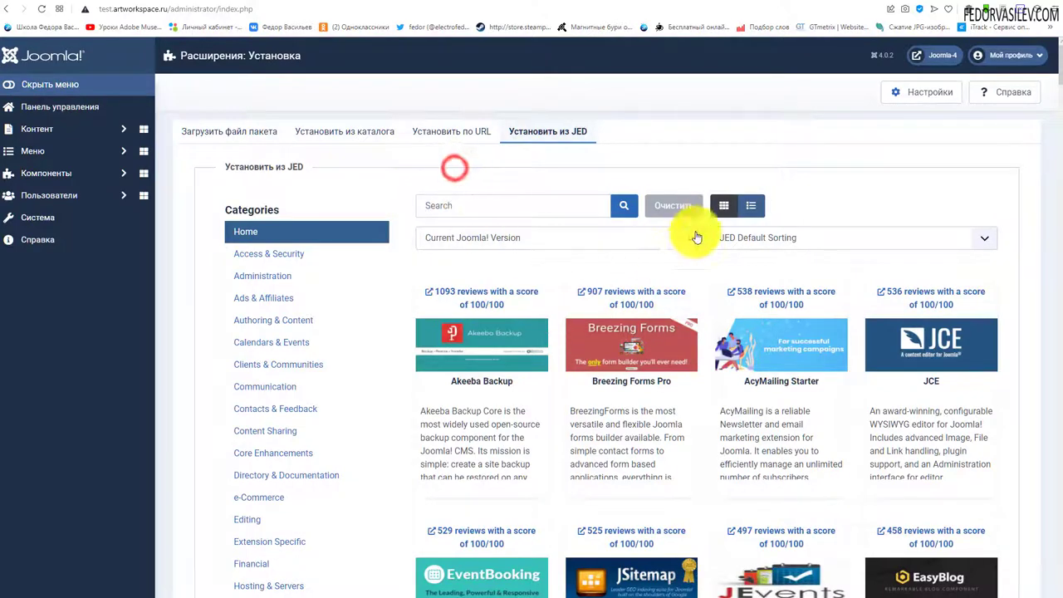
pyautogui.click(748, 206)
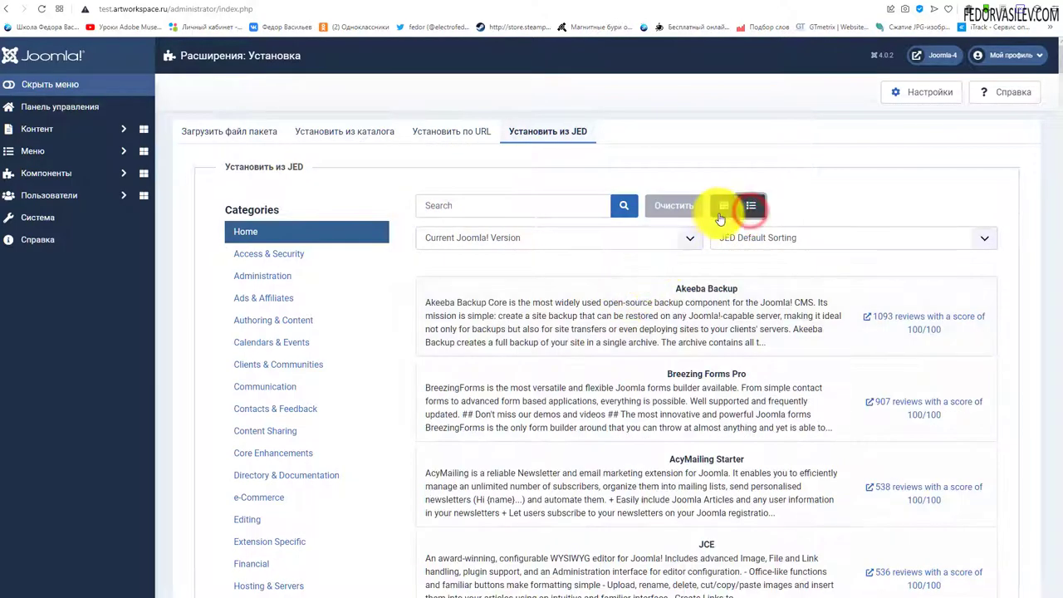
pyautogui.click(723, 207)
# Examine the catalogue's sorting options and its Joomla version filter choices, keeping JED Default Sorting and Current Joomla! Version
pyautogui.click(738, 238)
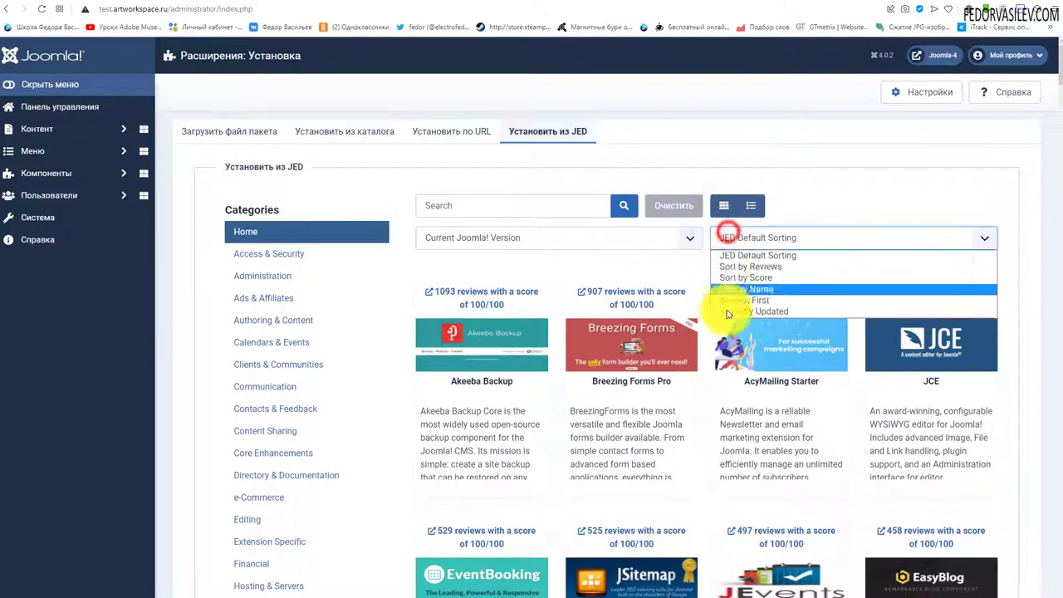
pyautogui.click(840, 205)
pyautogui.click(523, 240)
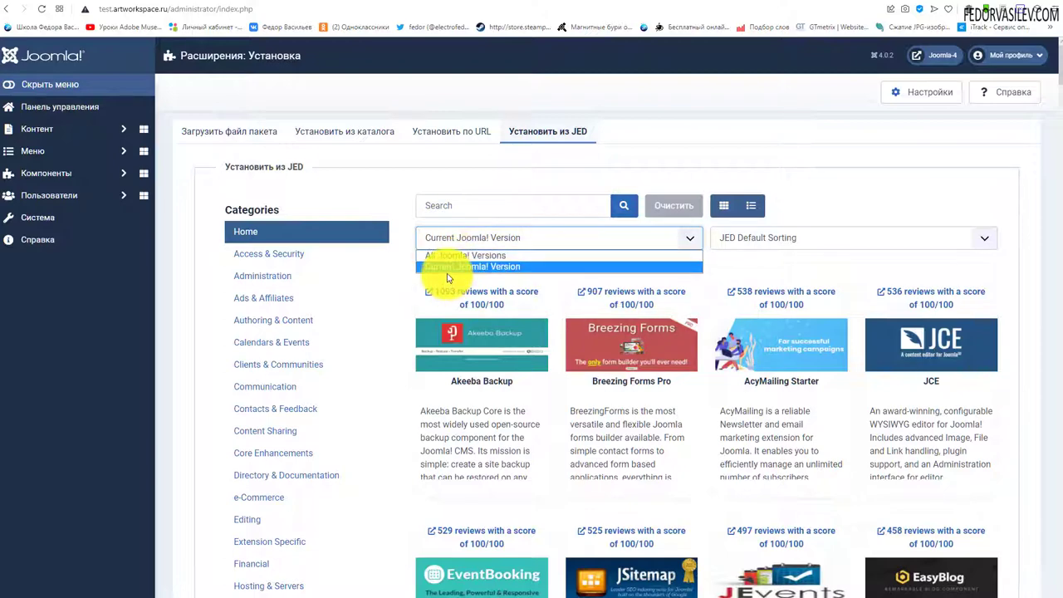
pyautogui.click(499, 173)
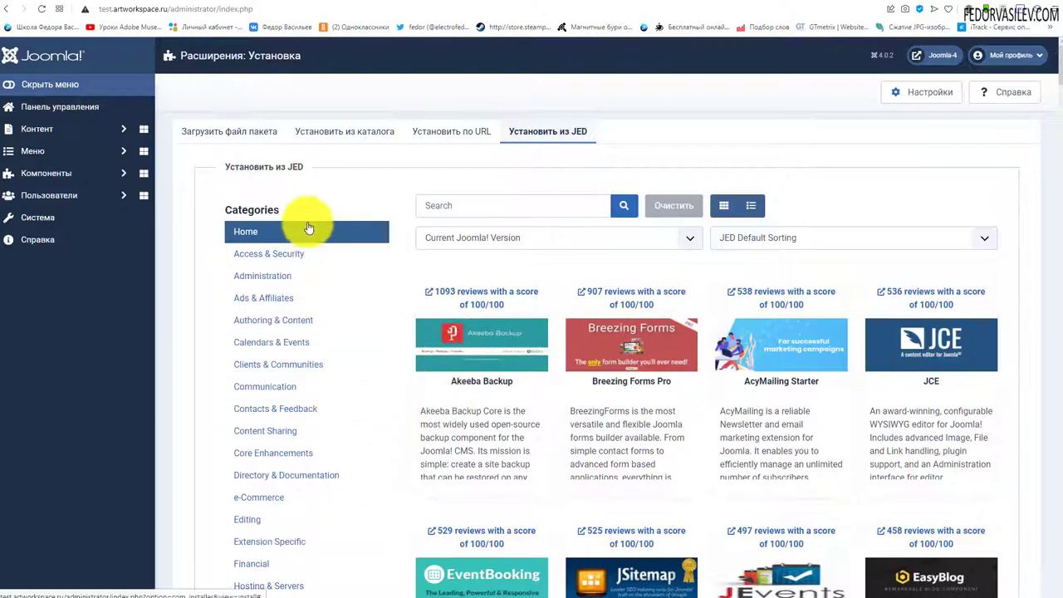
# Look through the catalogue's category list and show the extensions in the e-Commerce category
pyautogui.scroll(-6, 308, 227)
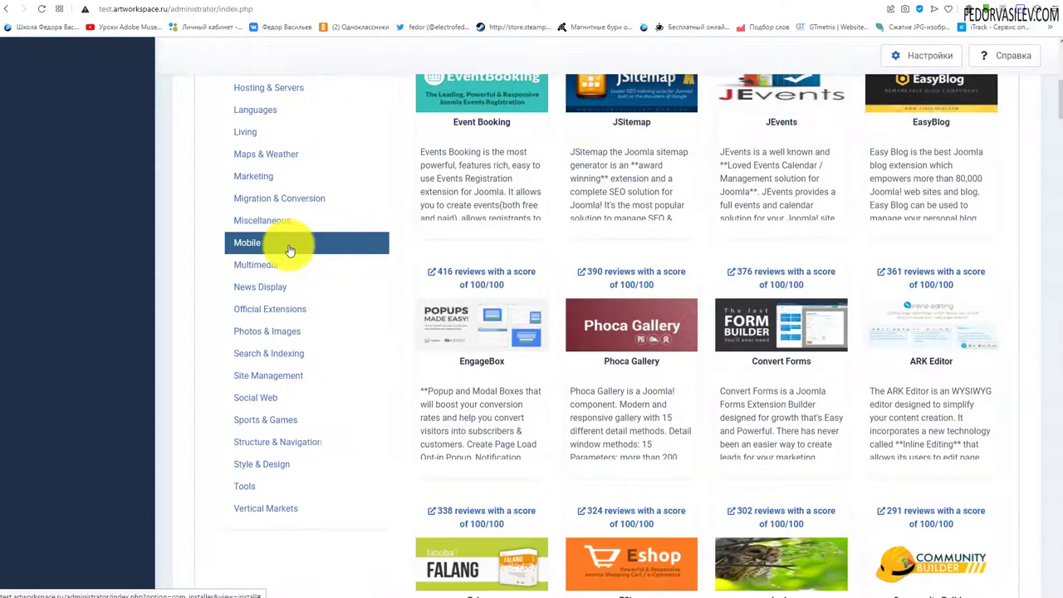
pyautogui.scroll(4, 307, 374)
pyautogui.click(257, 332)
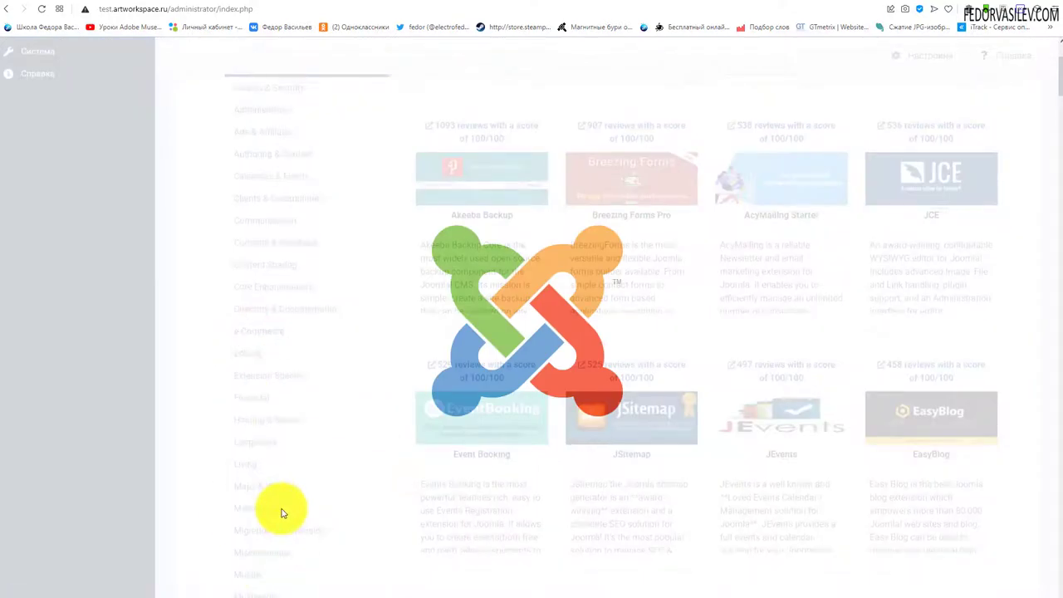
pyautogui.scroll(3, 273, 582)
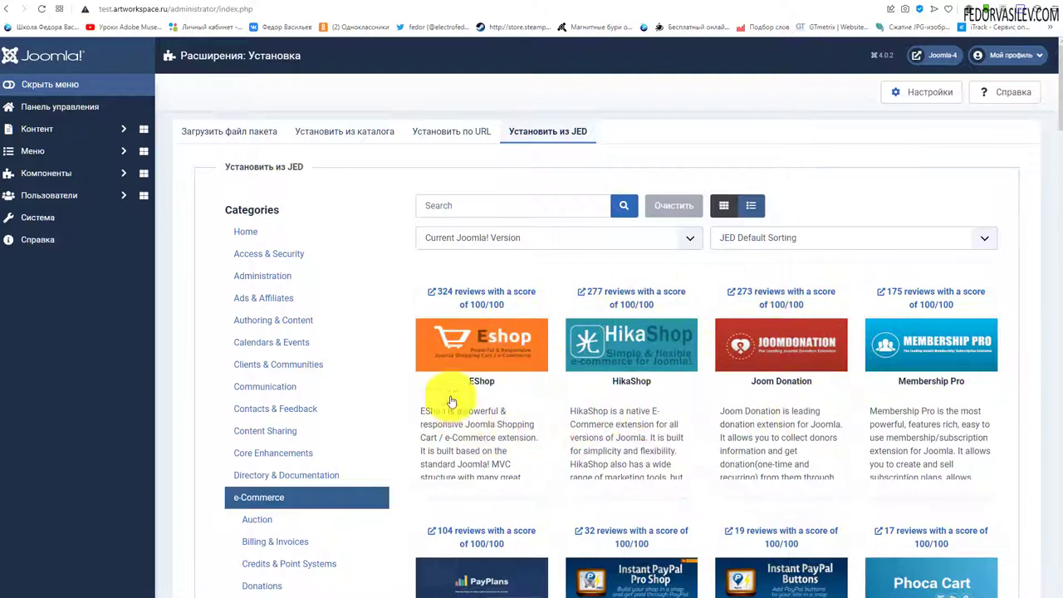
# Open the EShop extension's details and read through its description and feature lists
pyautogui.doubleClick(485, 382)
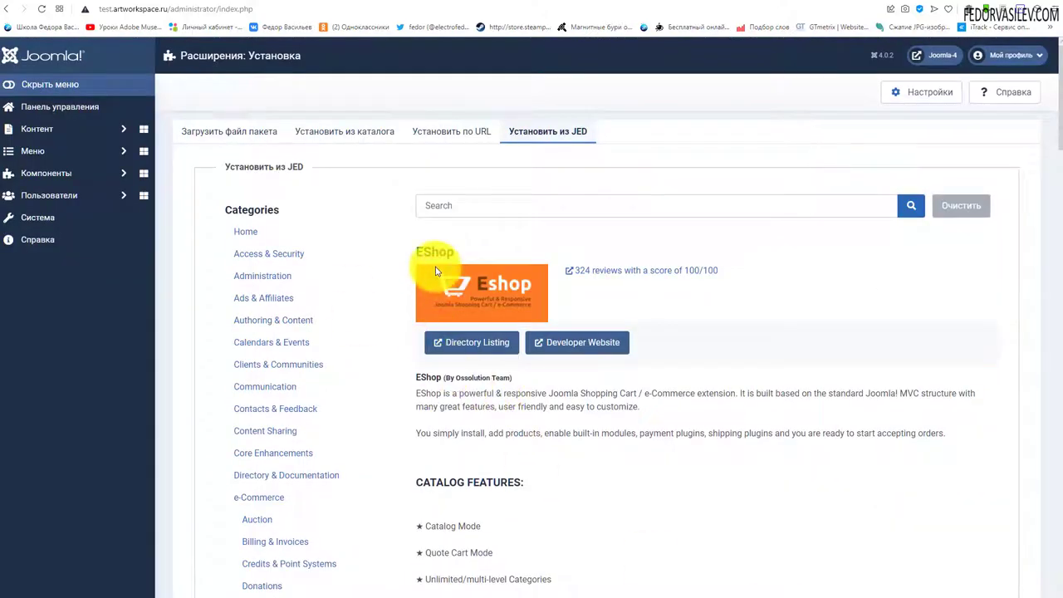
pyautogui.scroll(-1, 435, 271)
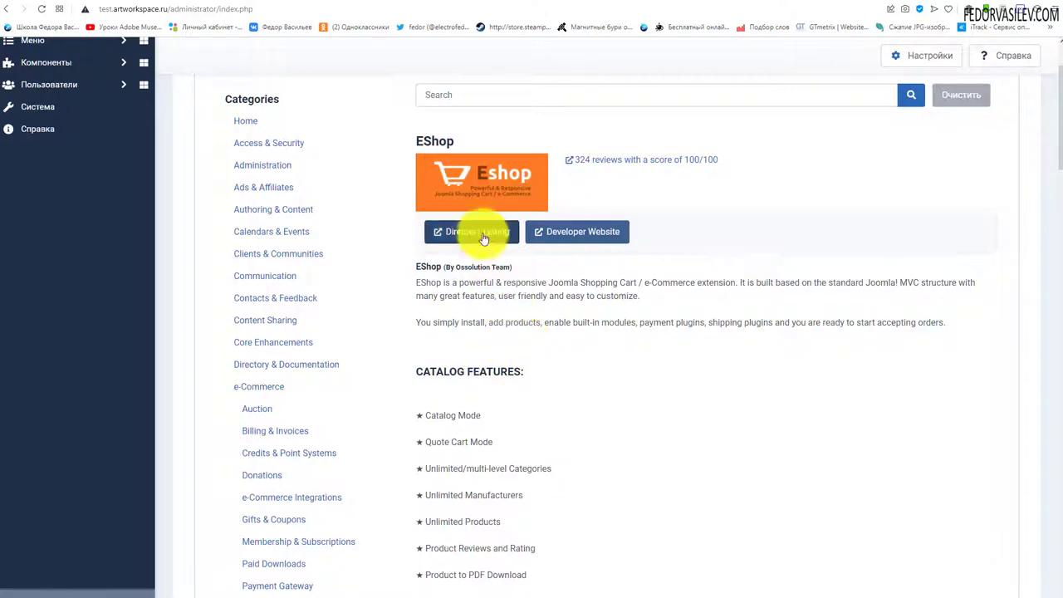
pyautogui.scroll(-2, 582, 243)
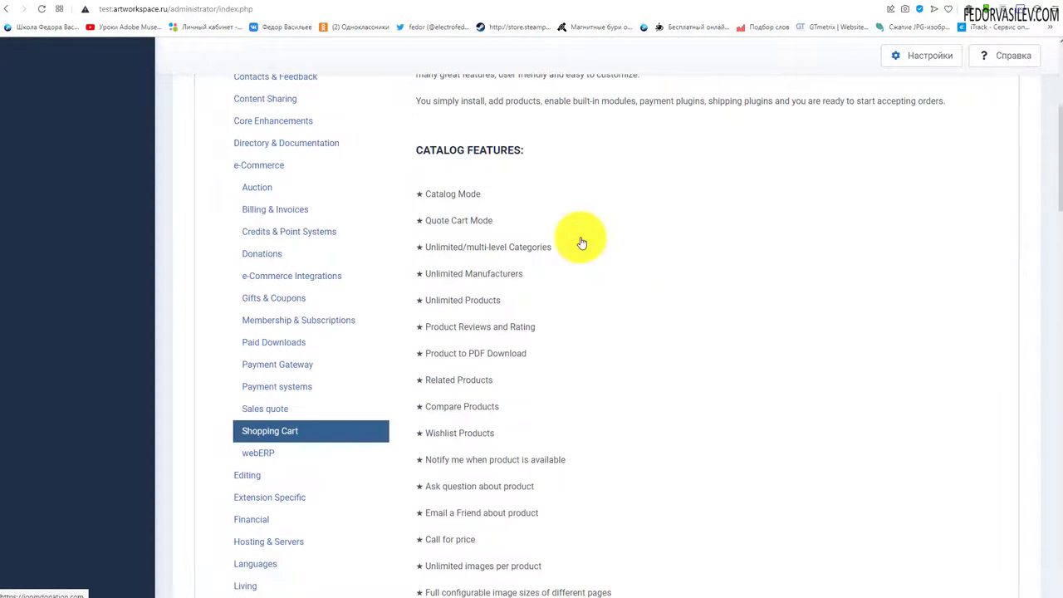
pyautogui.scroll(-12, 581, 243)
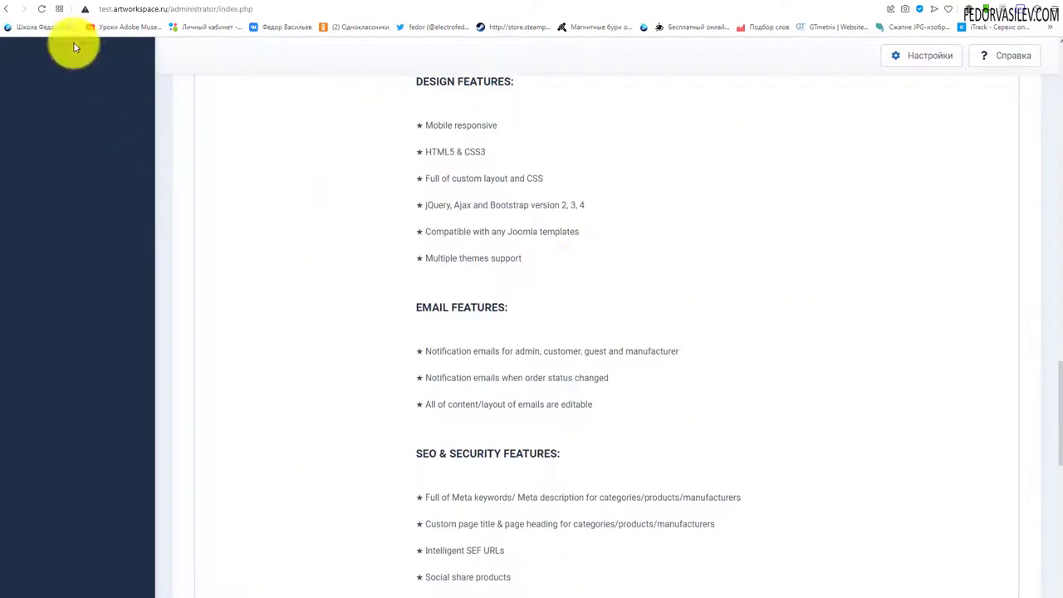
# Return to the extension installation page's JED catalogue and look over the first extensions in the Home category
pyautogui.click(7, 8)
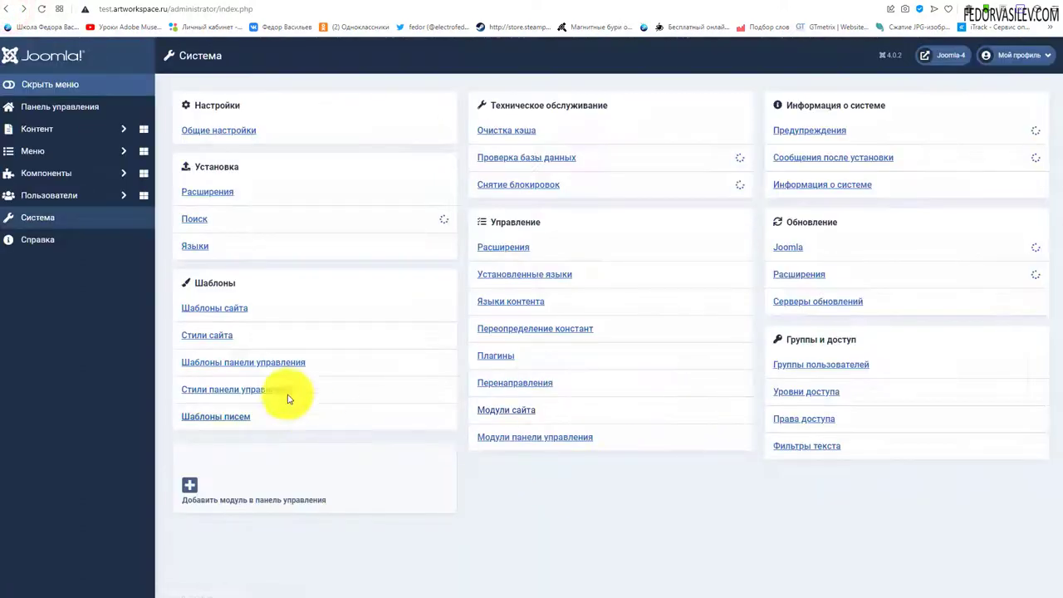
pyautogui.click(208, 191)
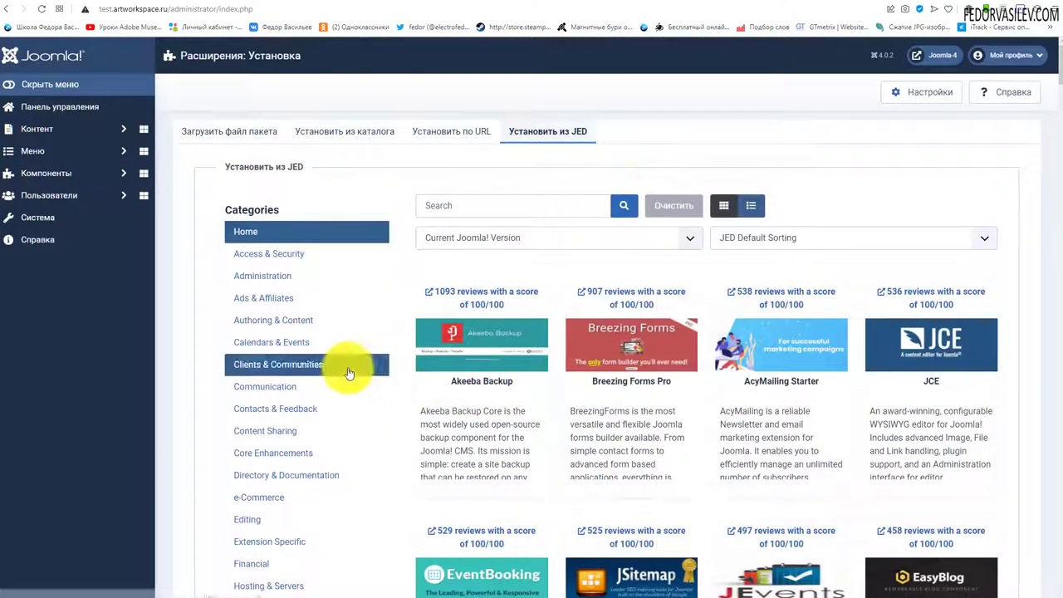
pyautogui.scroll(-3, 656, 249)
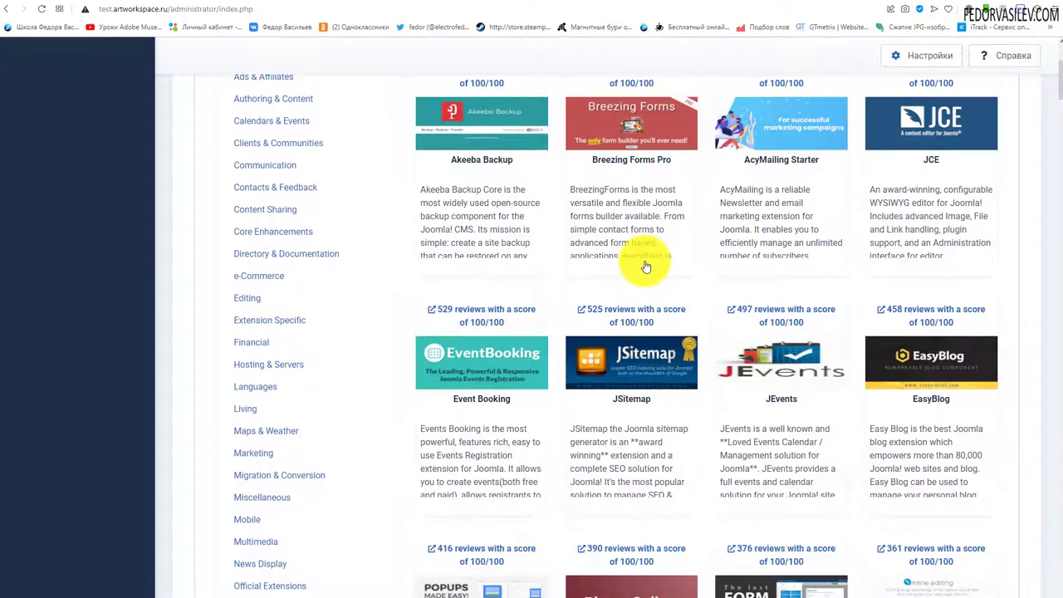
pyautogui.scroll(3, 652, 224)
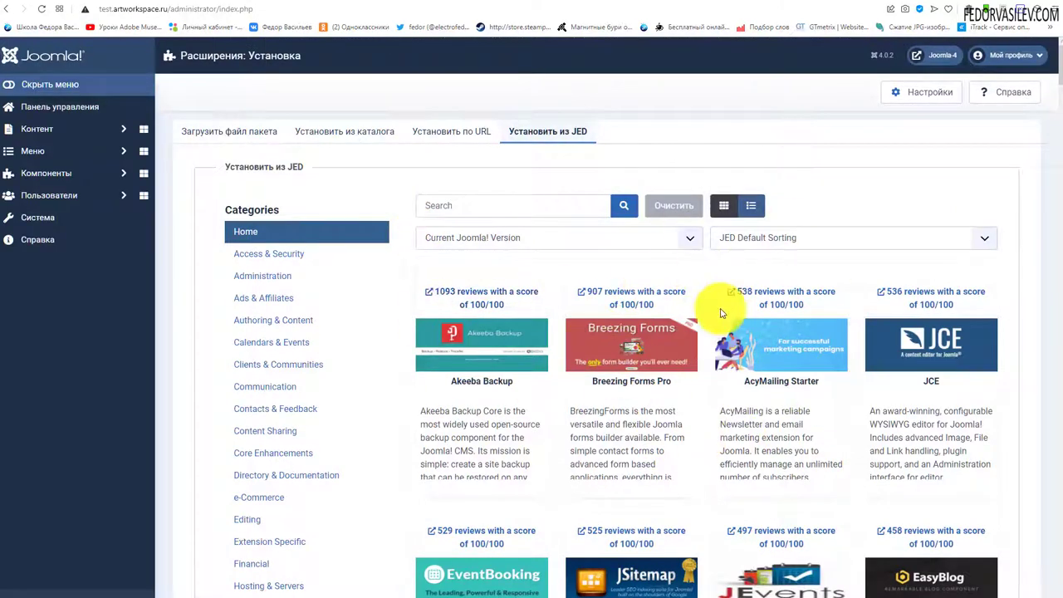
pyautogui.scroll(-1, 538, 241)
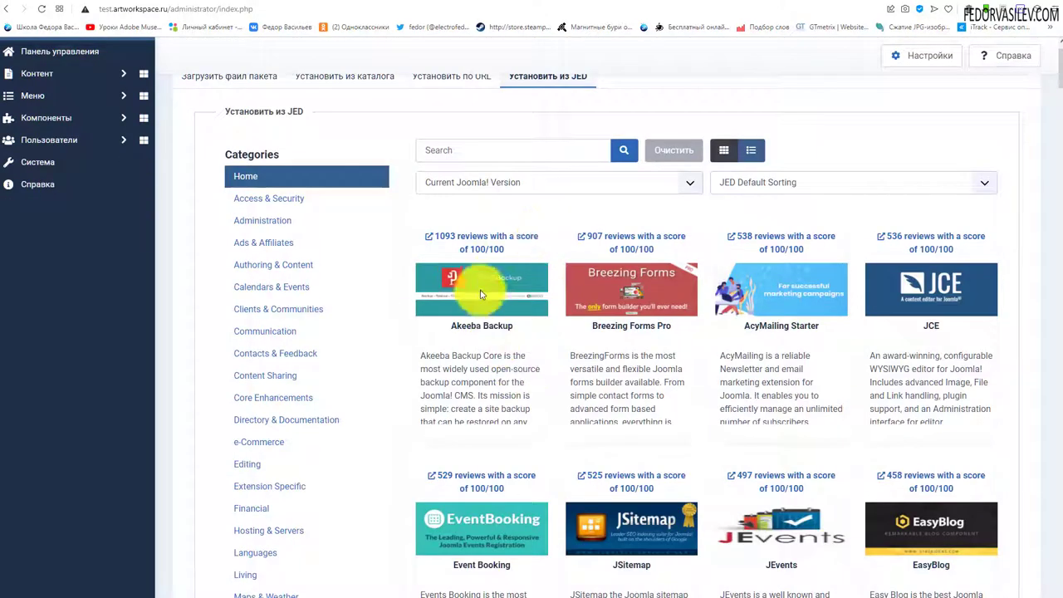
pyautogui.scroll(1, 480, 421)
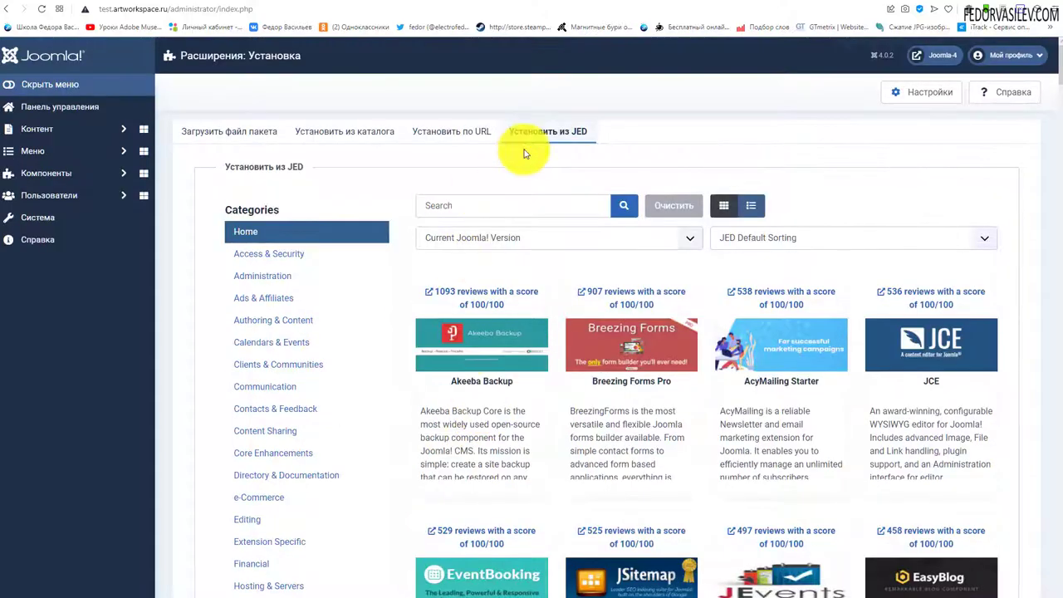
pyautogui.scroll(-2, 857, 379)
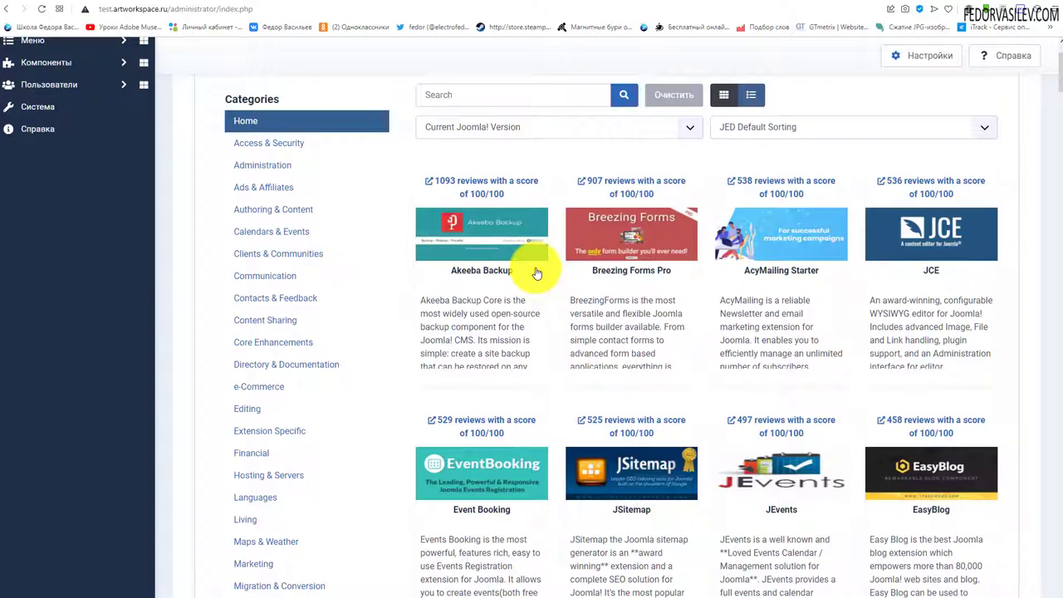
pyautogui.scroll(2, 523, 241)
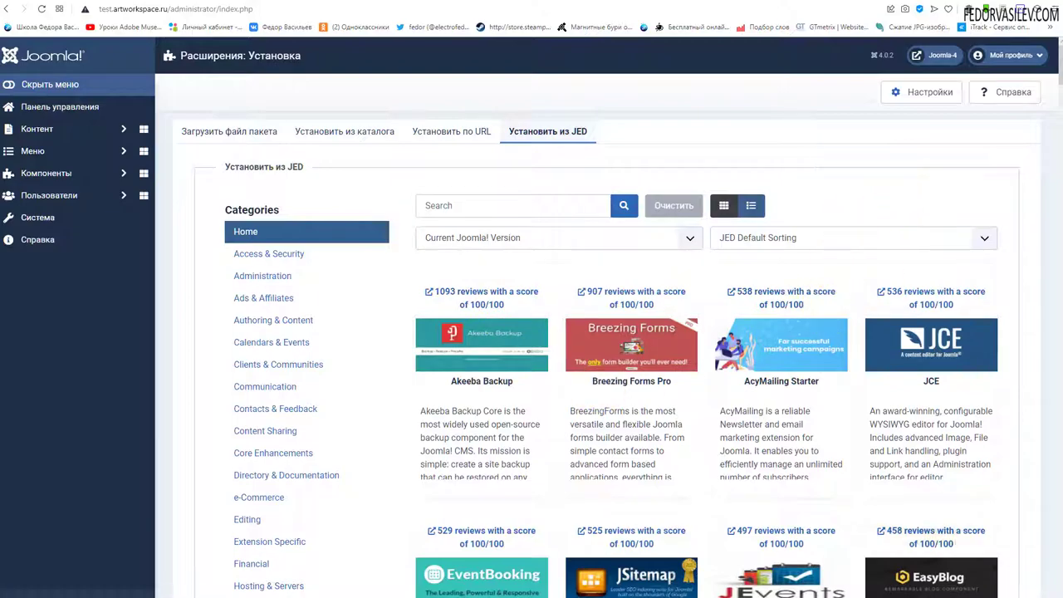
# Browse further down the Home category of the catalogue, as far as Membership Pro and Admin Tools Professional
pyautogui.scroll(-9, 404, 296)
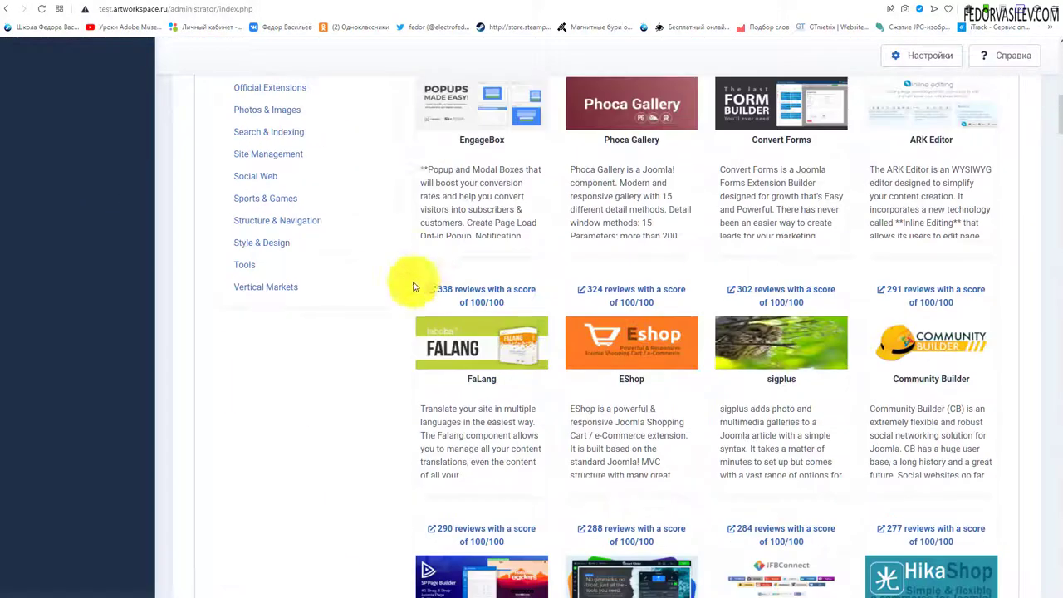
pyautogui.scroll(5, 415, 285)
pyautogui.scroll(-2, 556, 332)
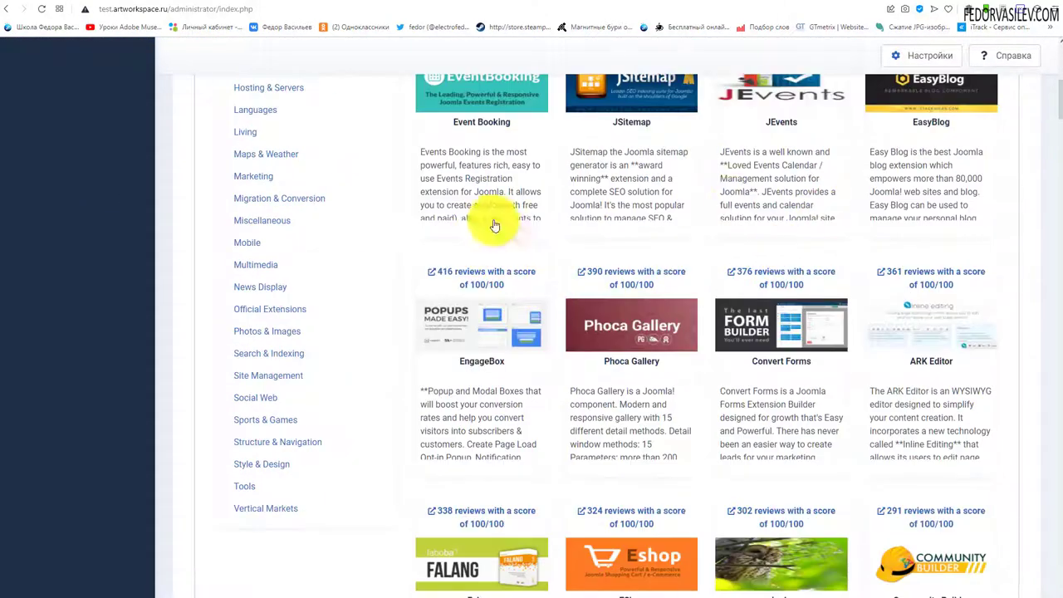
pyautogui.scroll(-3, 581, 229)
pyautogui.scroll(-10, 658, 233)
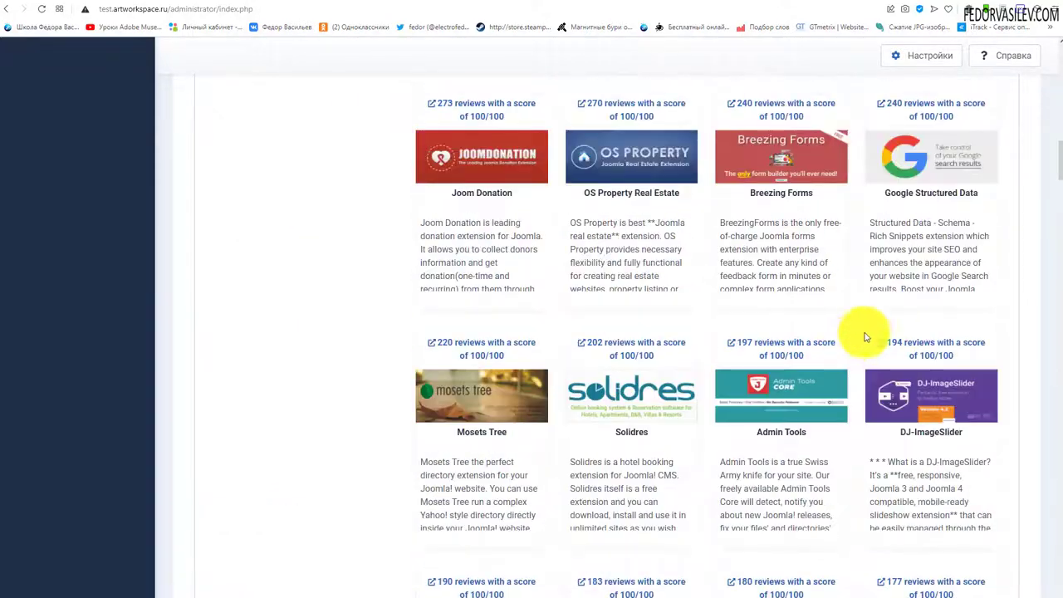
pyautogui.scroll(-3, 856, 335)
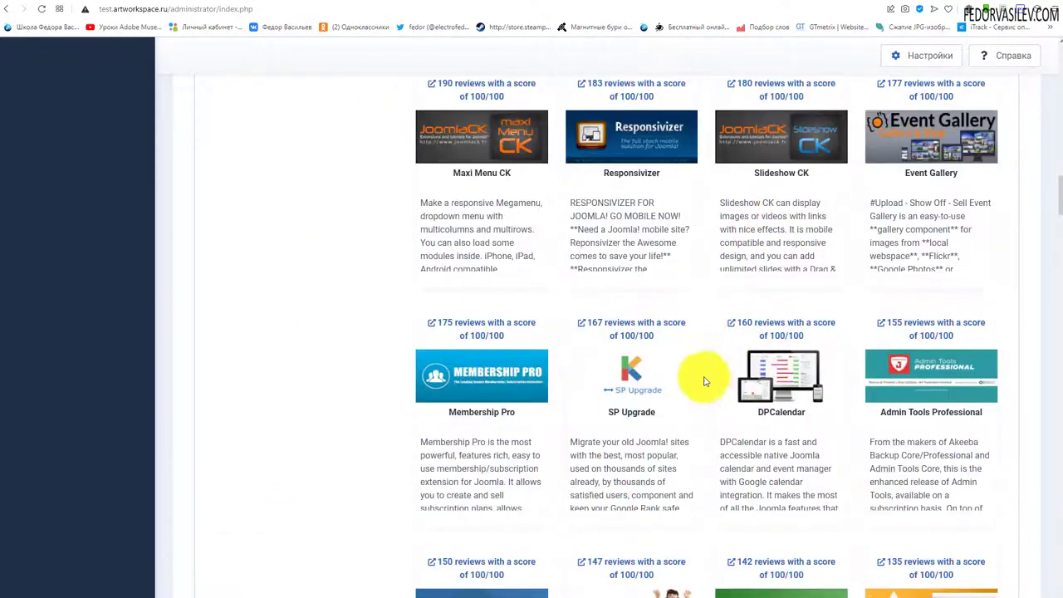
# Open the reviews of the JCE extension from the first row of the catalogue
pyautogui.scroll(15, 605, 269)
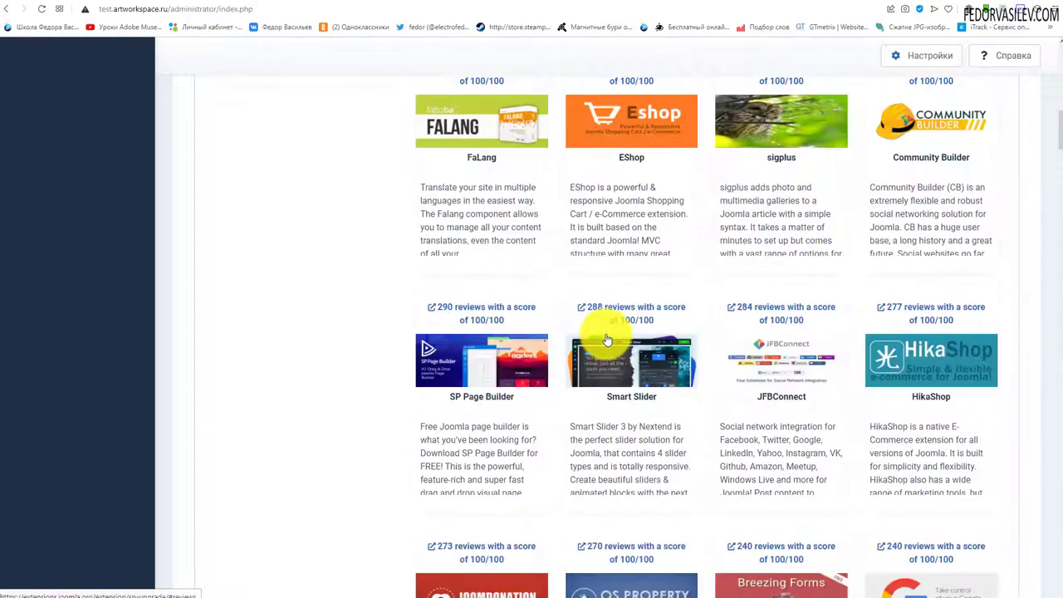
pyautogui.scroll(5, 548, 367)
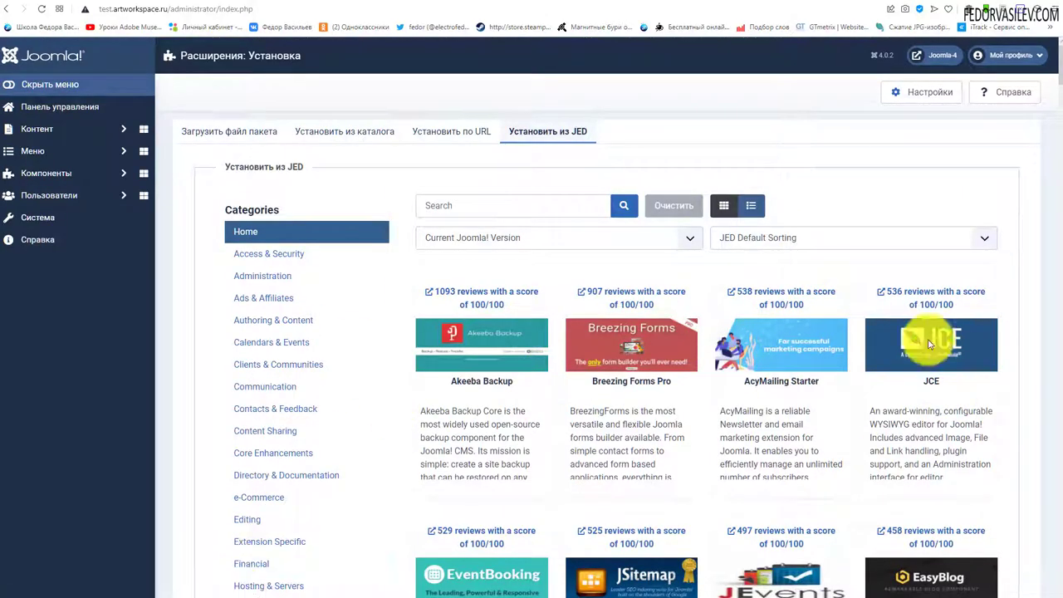
pyautogui.click(928, 297)
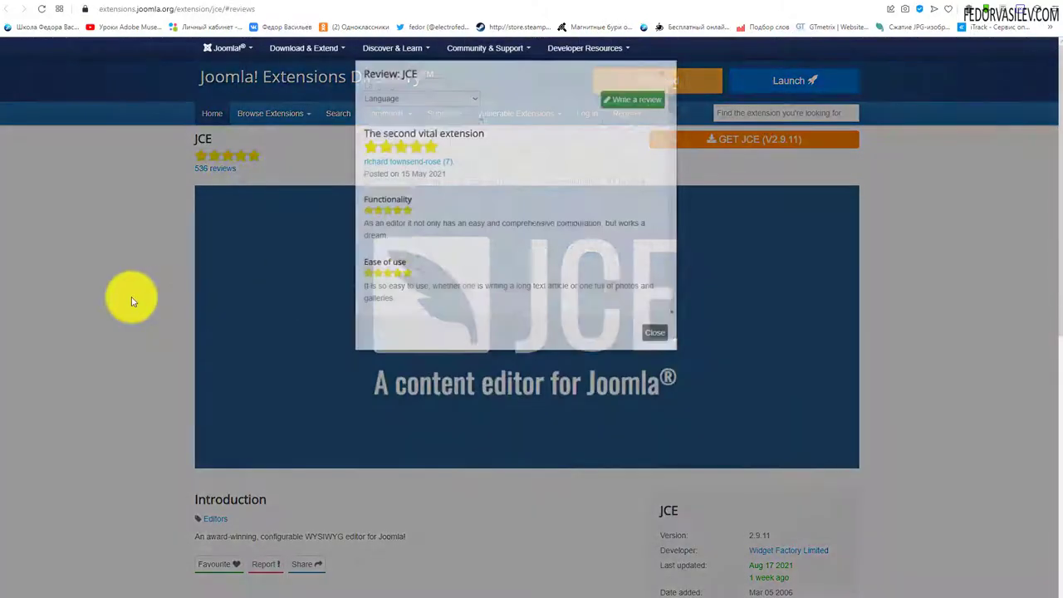
# Close the JCE review and look over the extension's directory page, including its description, compatibility and download type
pyautogui.click(663, 110)
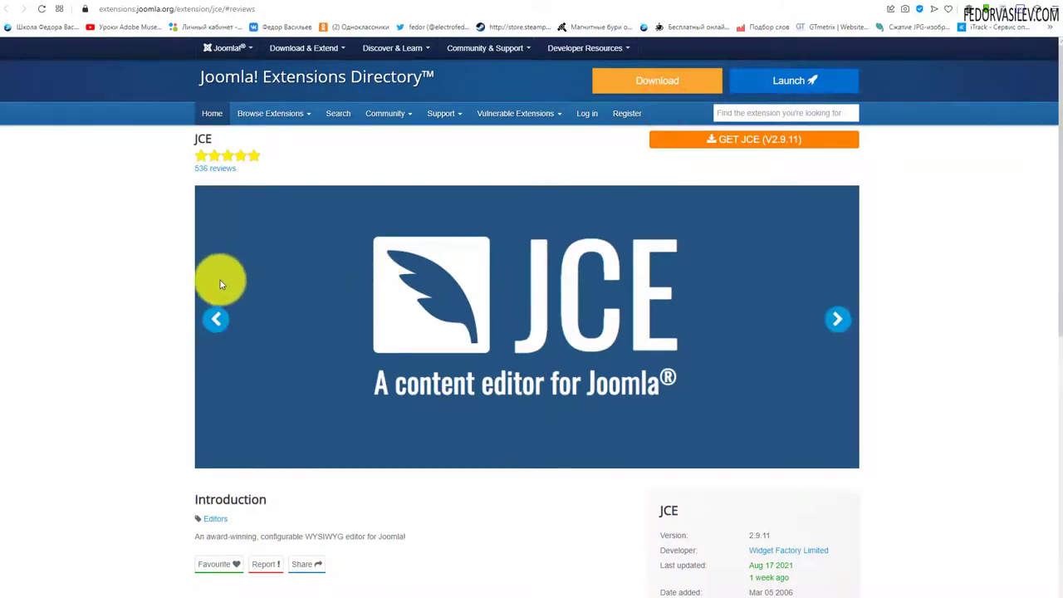
pyautogui.scroll(-3, 268, 266)
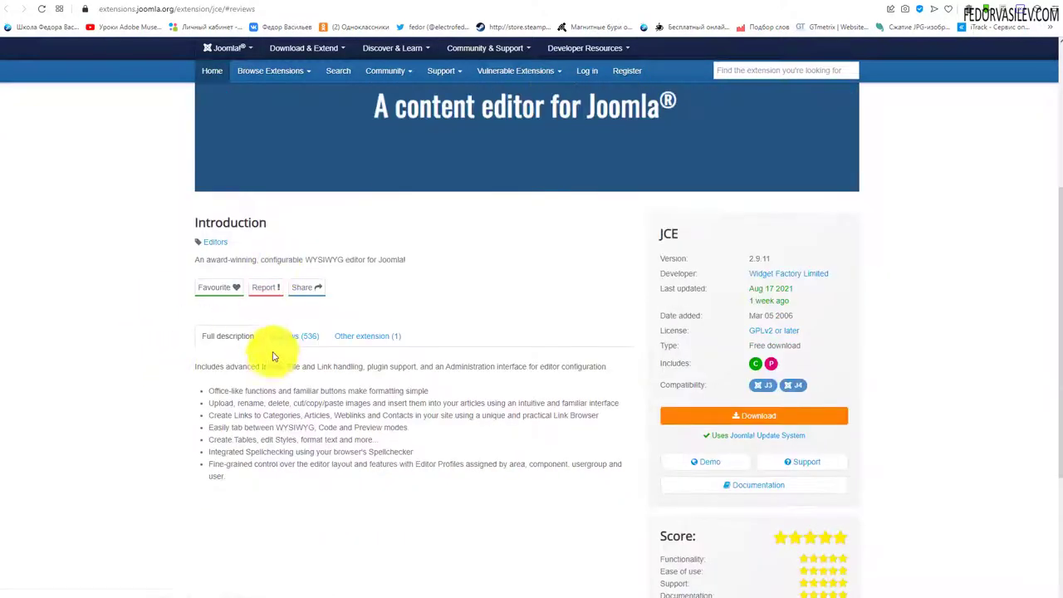
pyautogui.scroll(-3, 273, 356)
pyautogui.scroll(1, 729, 408)
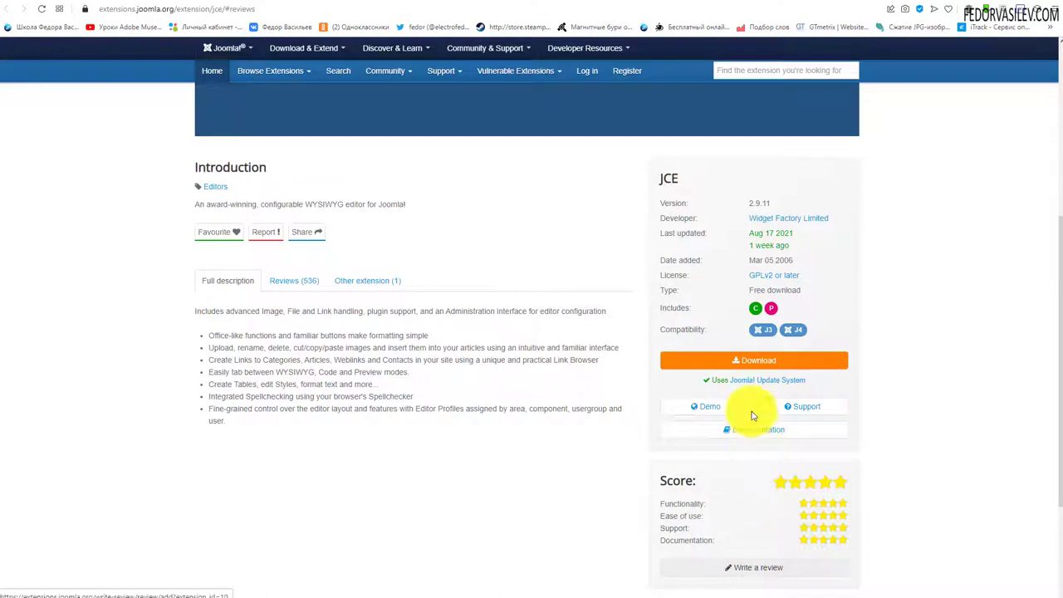
pyautogui.tripleClick(783, 289)
pyautogui.scroll(1, 793, 249)
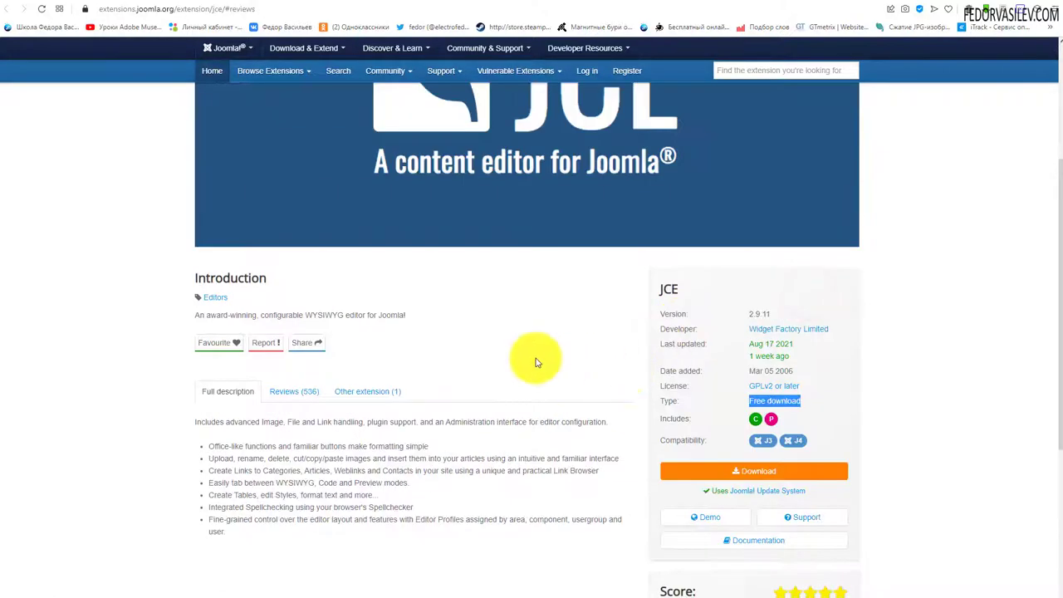
pyautogui.scroll(2, 536, 362)
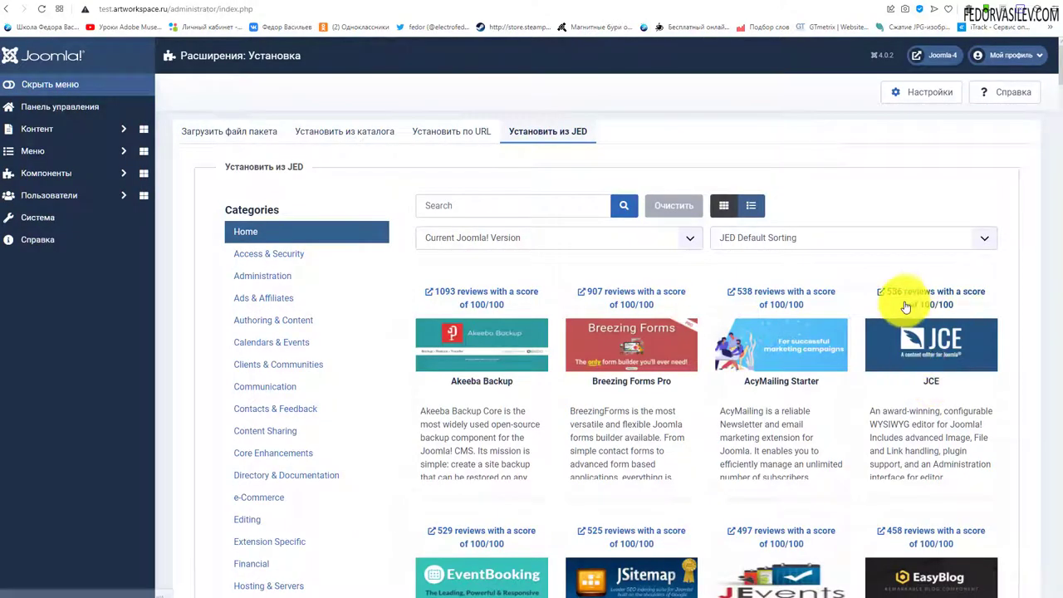
# Open JCE's details in the site administration's JED catalogue and read through its description and feature list
pyautogui.click(936, 383)
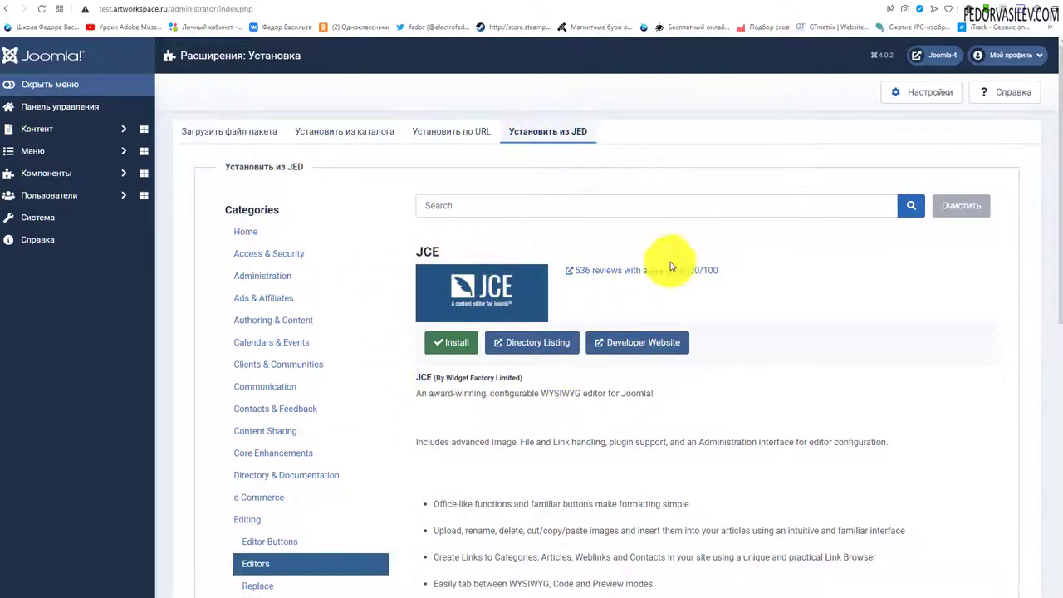
pyautogui.scroll(-2, 598, 282)
pyautogui.scroll(-1, 611, 407)
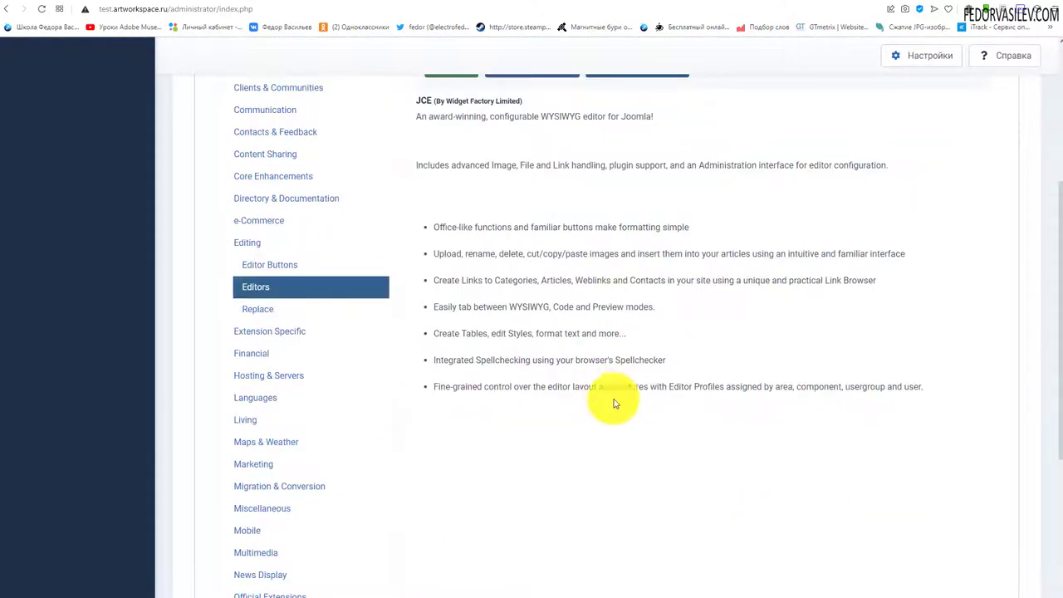
pyautogui.scroll(2, 731, 420)
pyautogui.scroll(2, 525, 267)
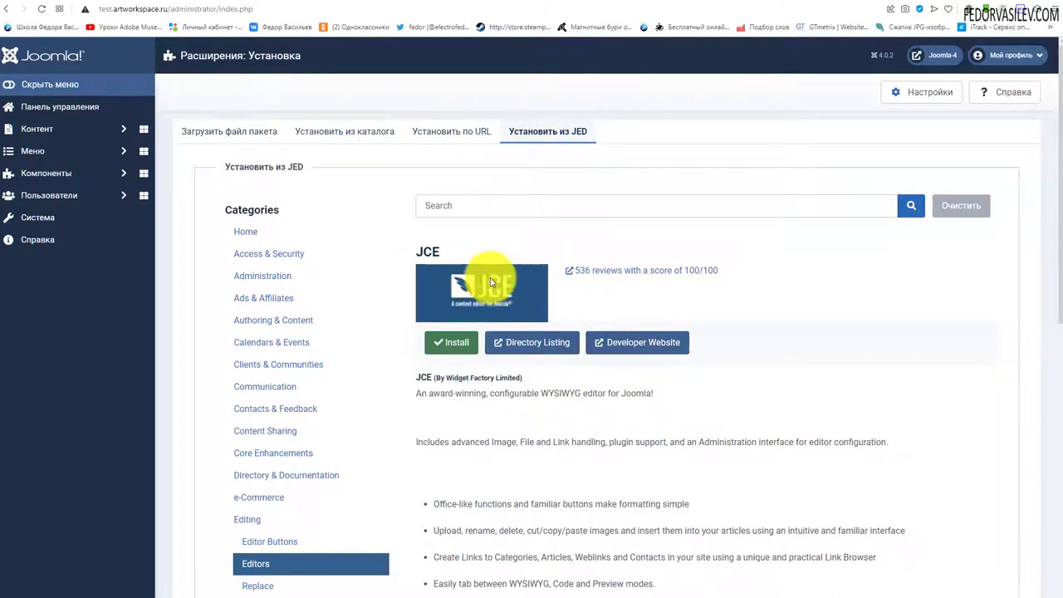
# Open the developer's website for JCE and look over the feature lists of JCE and JCE Pro
pyautogui.click(645, 344)
pyautogui.scroll(-3, 541, 263)
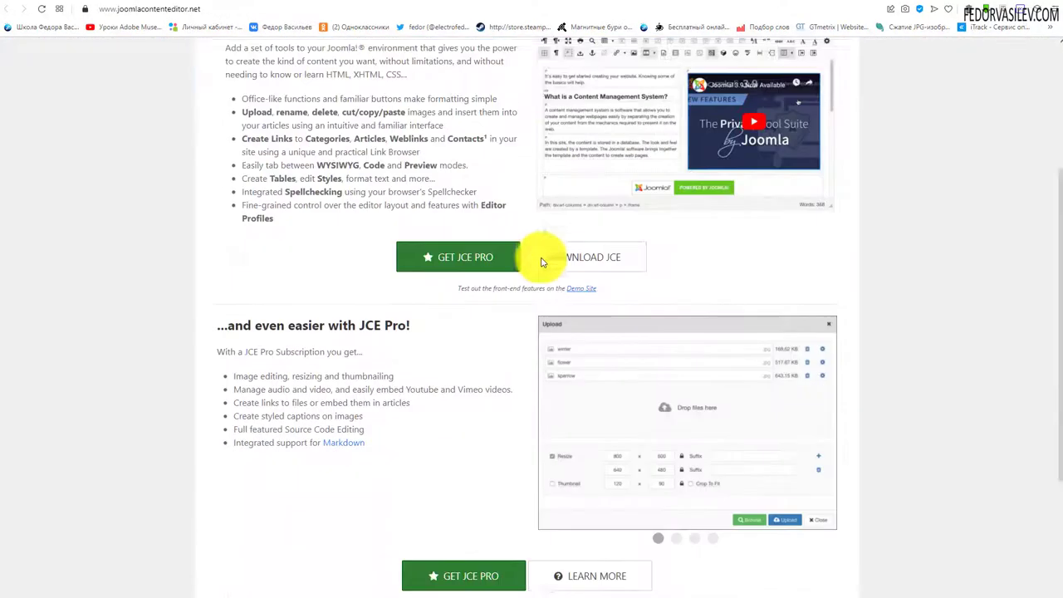
pyautogui.scroll(-2, 541, 263)
pyautogui.scroll(3, 347, 266)
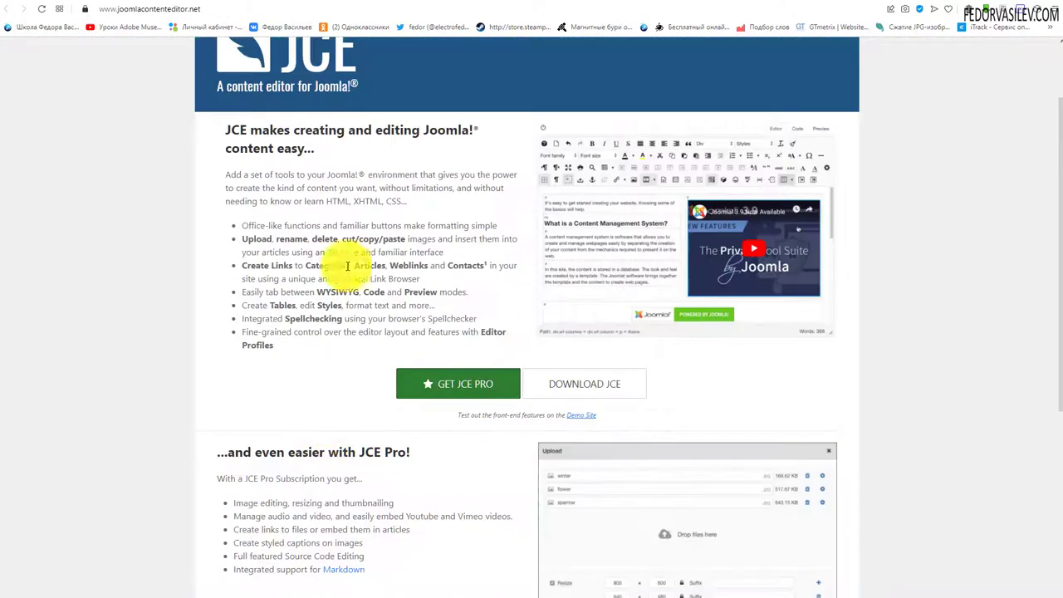
pyautogui.scroll(1, 480, 394)
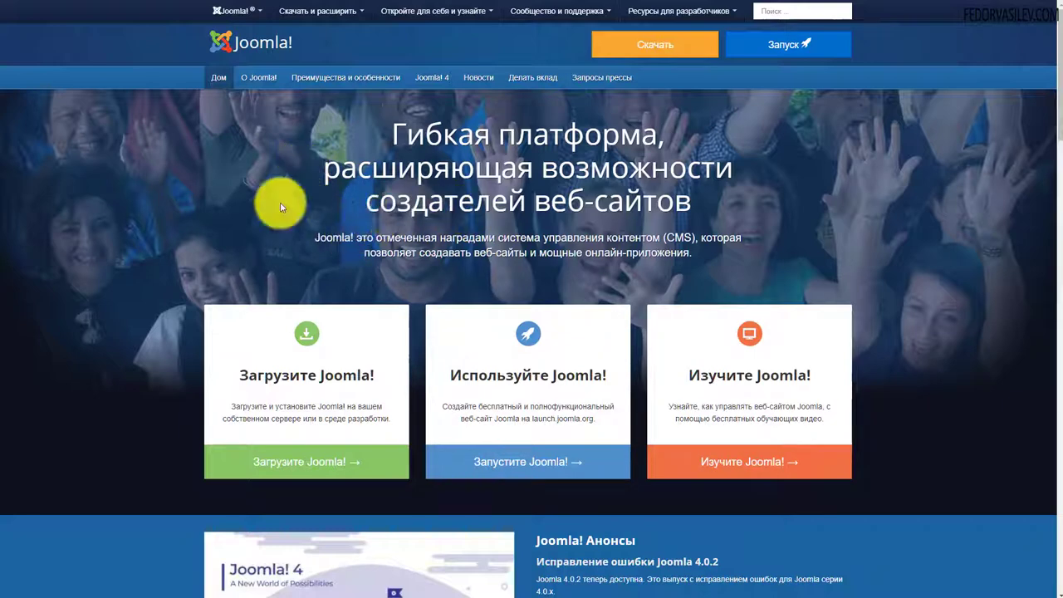
# Open the extensions directory from the official Joomla! site and activate its main extension search field
pyautogui.click(335, 15)
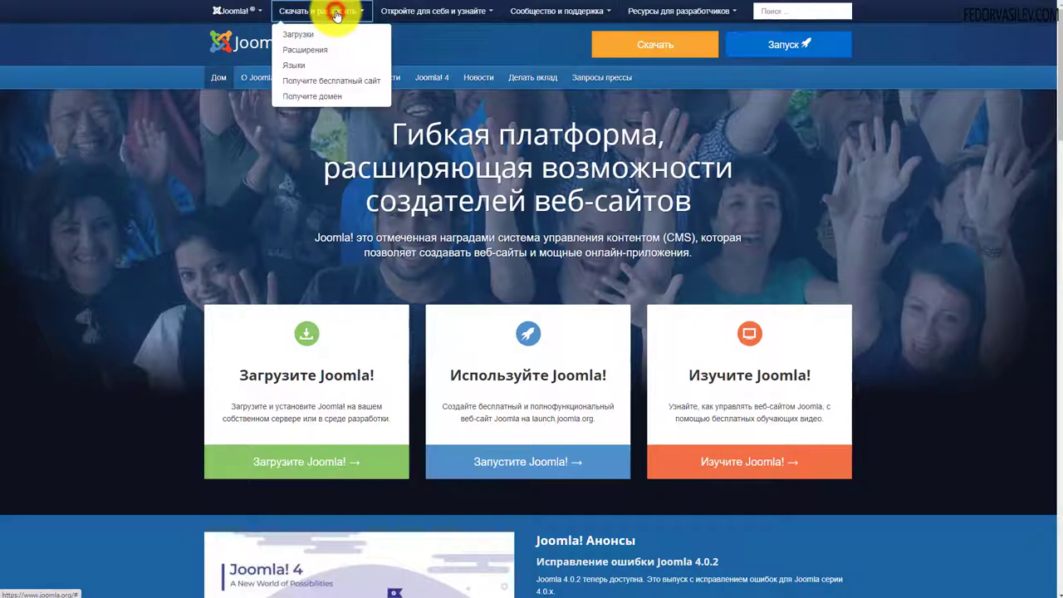
pyautogui.click(314, 53)
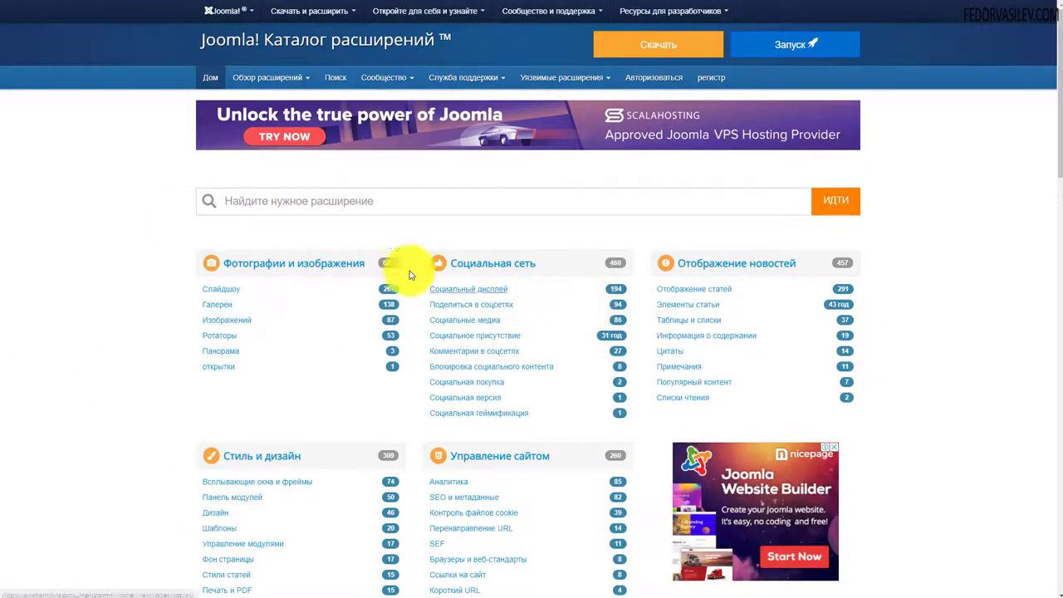
pyautogui.click(270, 207)
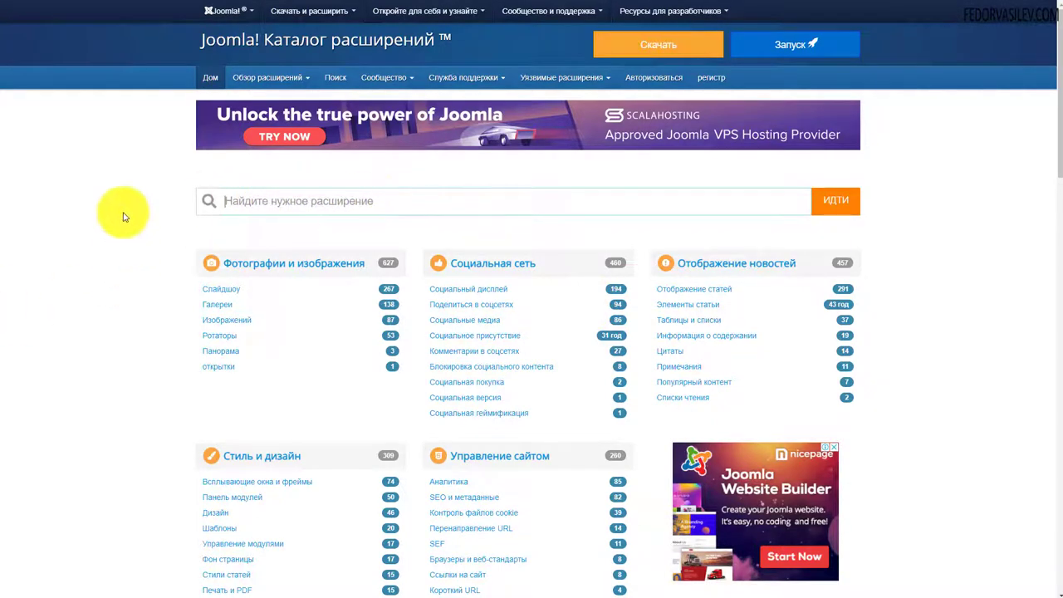
# Browse the extension categories on the directory's home page, down through the list and back to its start
pyautogui.scroll(-2, 123, 216)
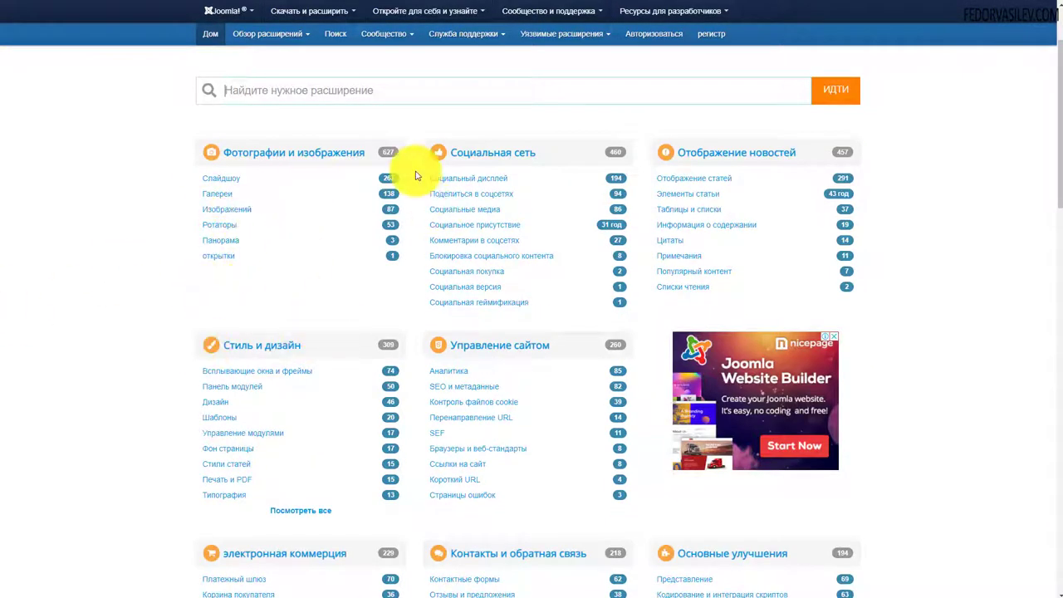
pyautogui.scroll(-3, 448, 321)
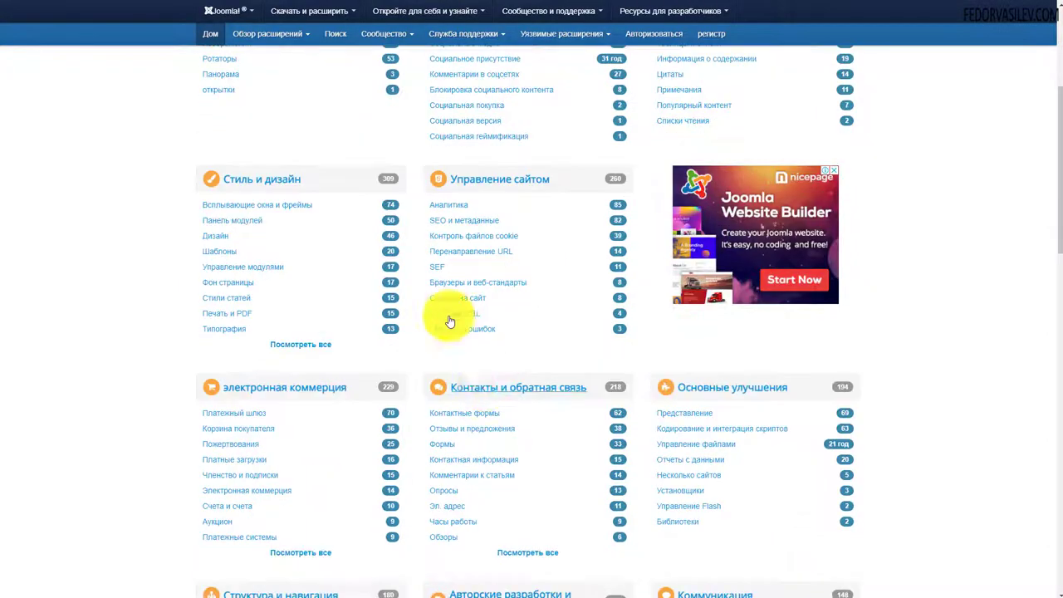
pyautogui.scroll(-10, 444, 316)
pyautogui.scroll(9, 449, 307)
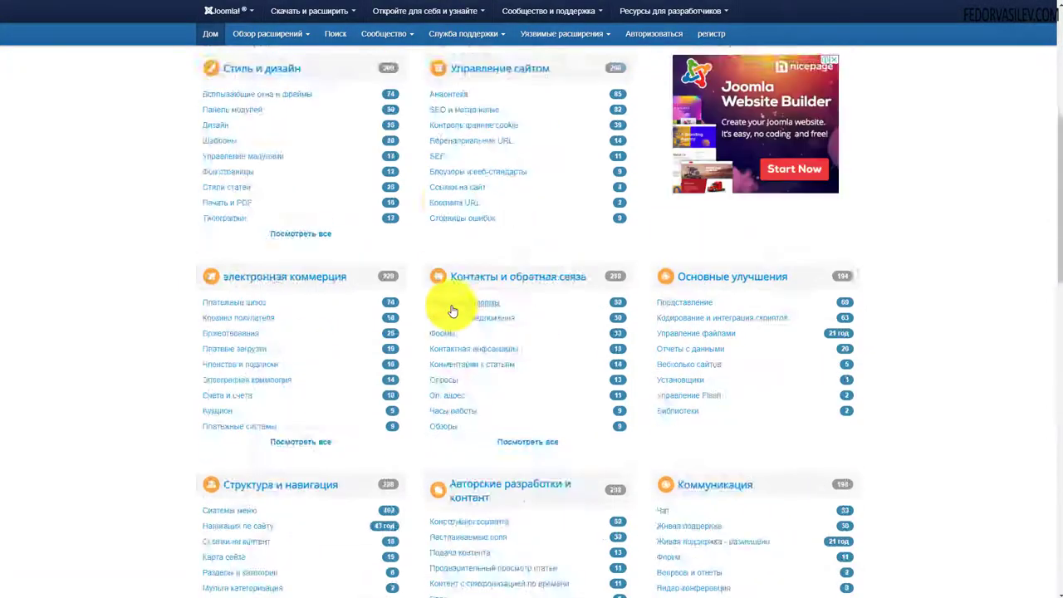
pyautogui.scroll(6, 453, 311)
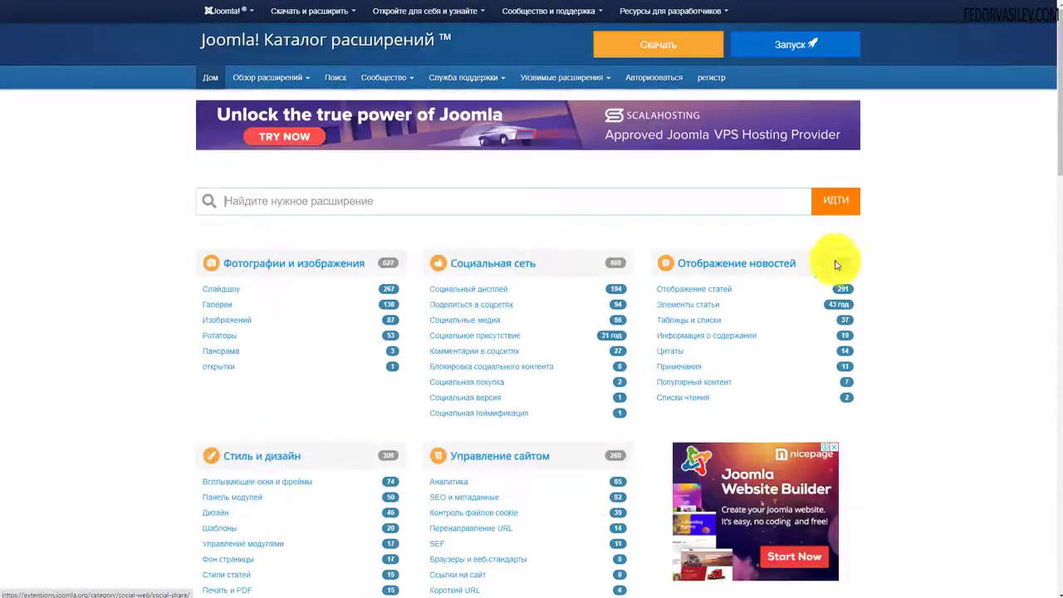
# Run the directory search without a search term and filter the extensions to Joomla 4 Alpha compatibility and the free type
pyautogui.click(837, 203)
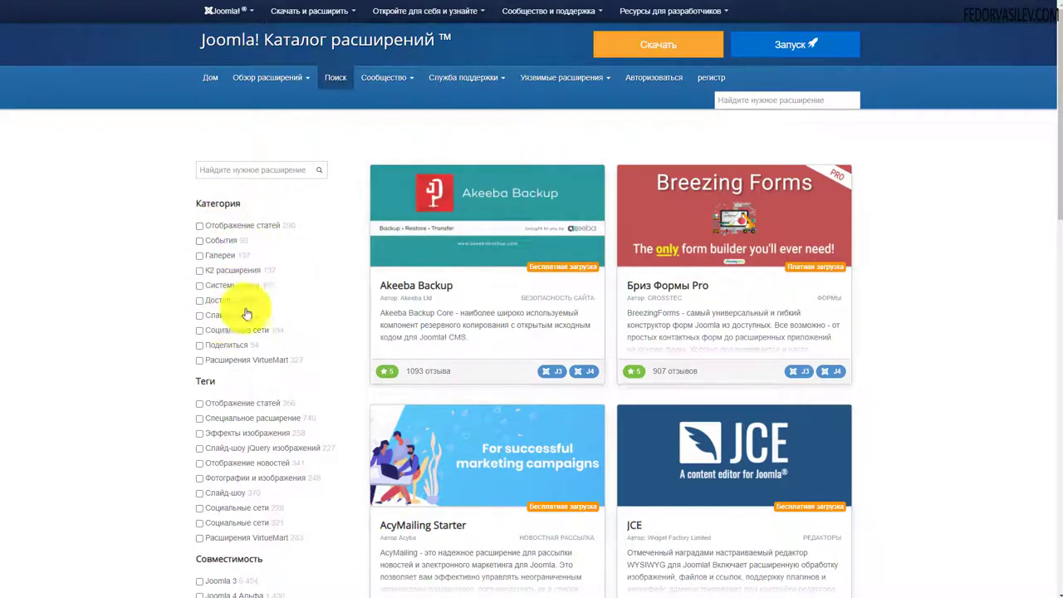
pyautogui.scroll(-3, 316, 199)
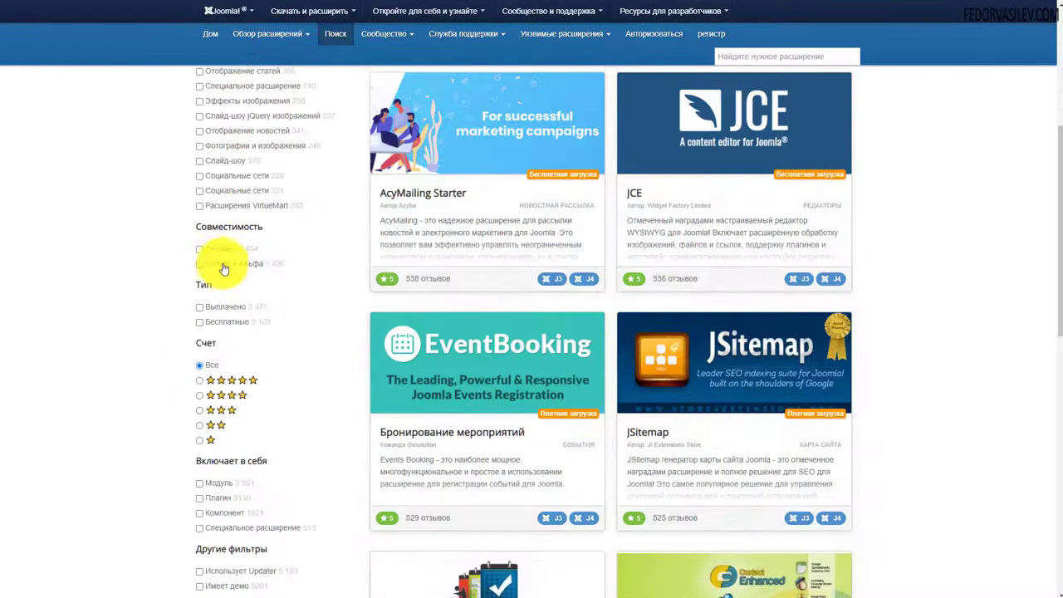
pyautogui.click(200, 266)
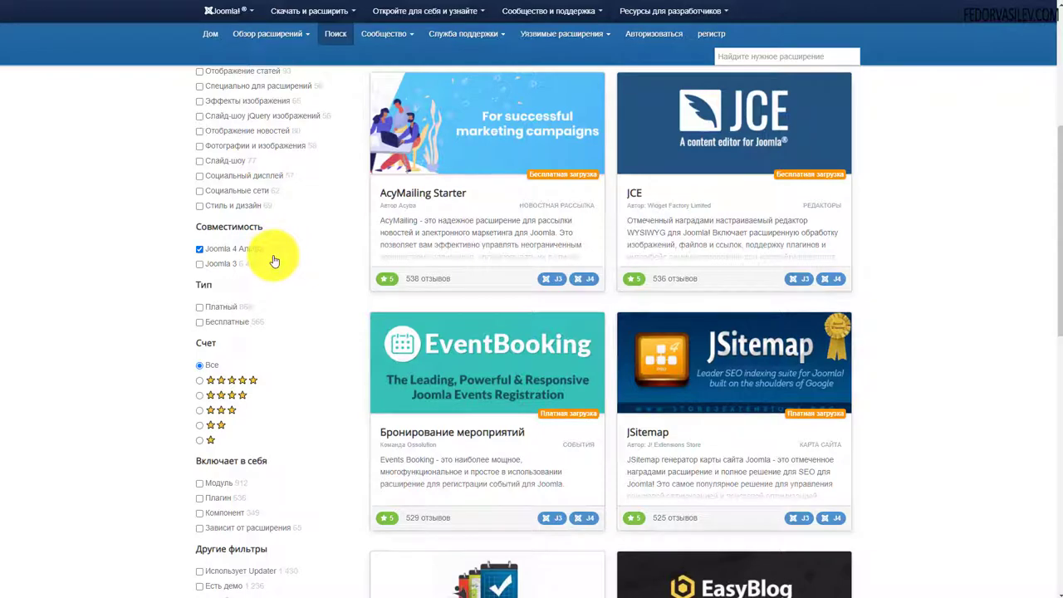
pyautogui.click(200, 322)
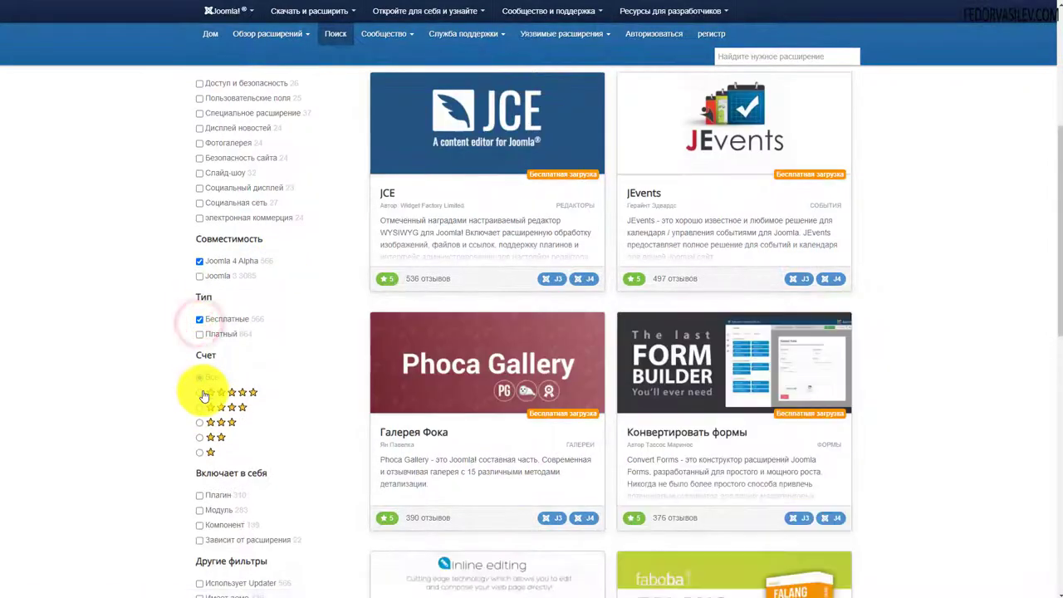
pyautogui.scroll(4, 498, 249)
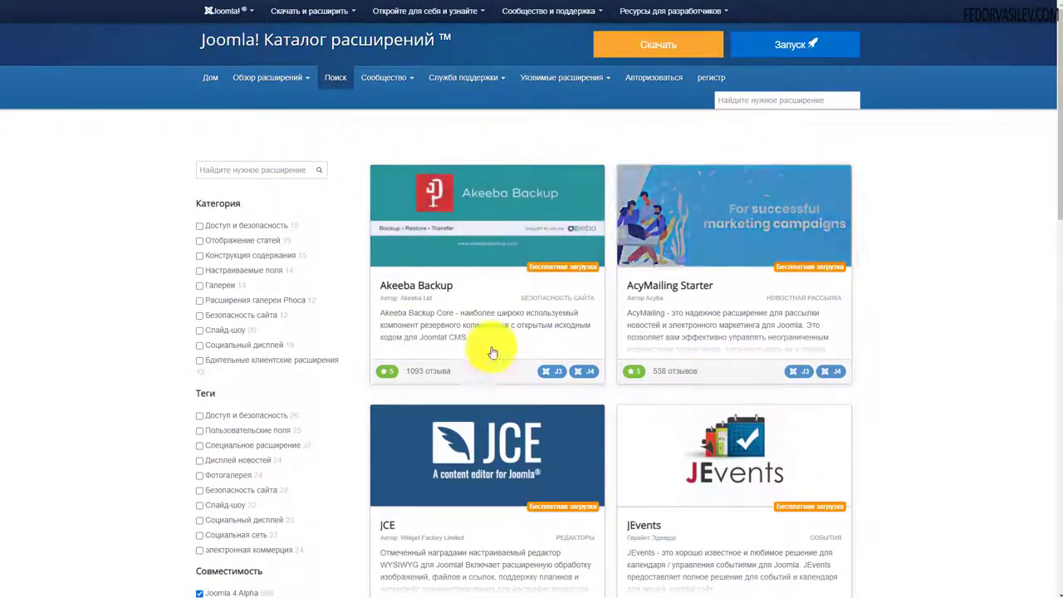